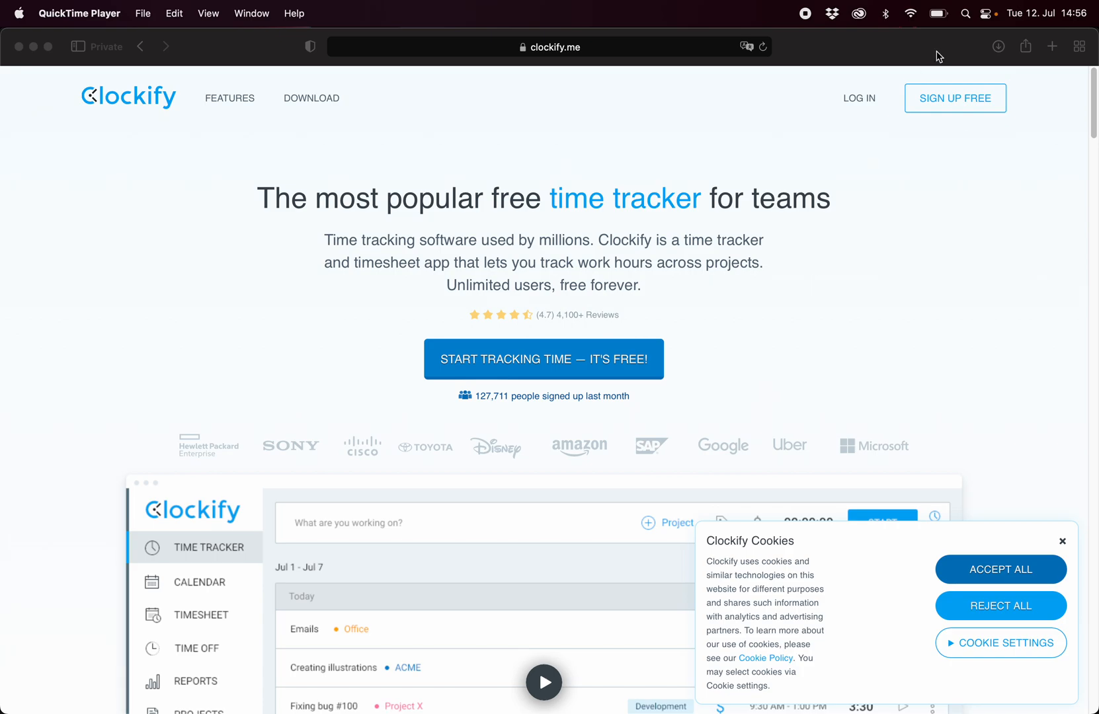
View the free account sign-up form, then view the log-in form for existing users
{"action": "mouse_move", "coordinate": [1095, 408]}
{"action": "left_click", "coordinate": [960, 106]}
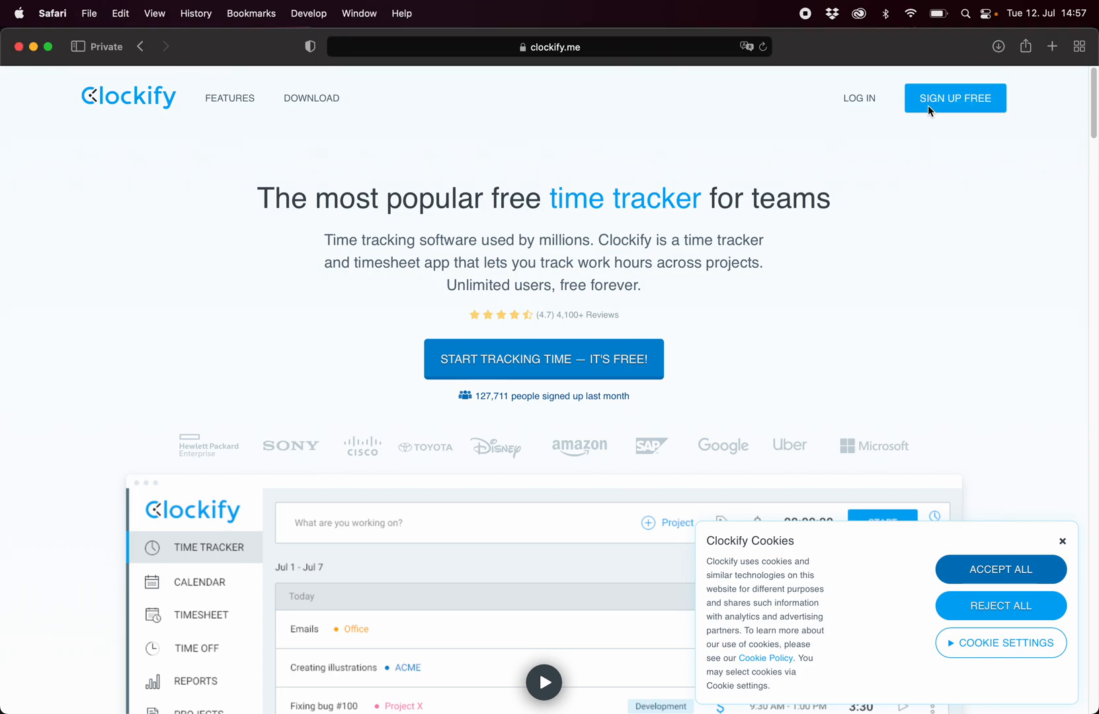
{"action": "left_click", "coordinate": [928, 106]}
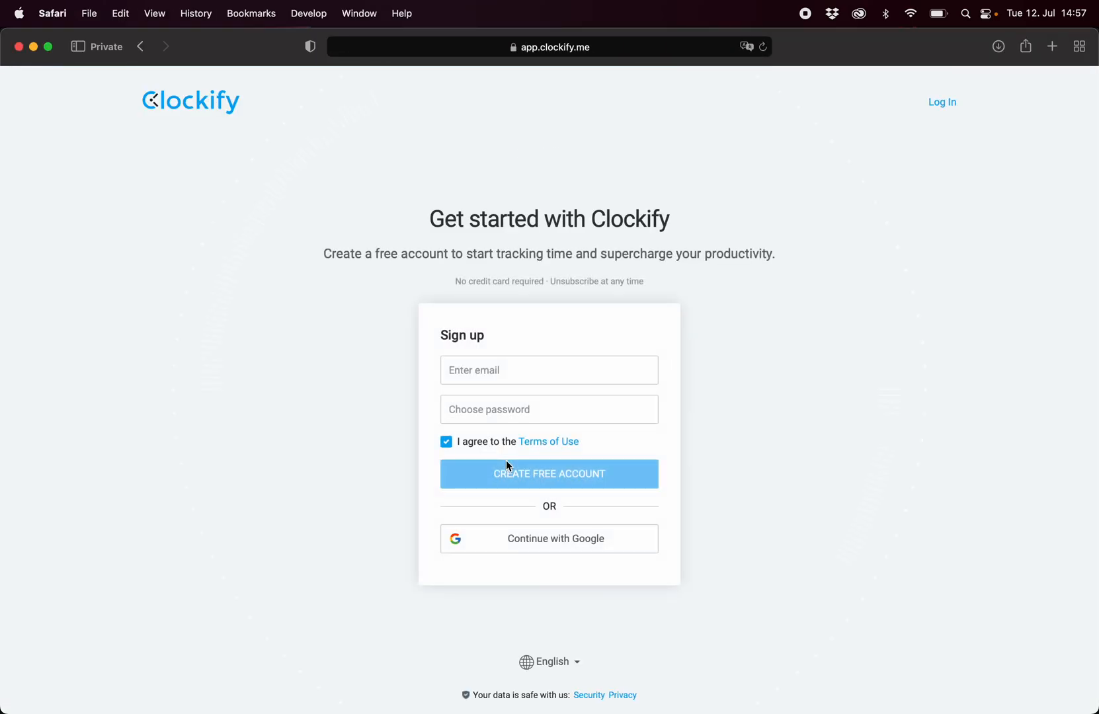
{"action": "left_click", "coordinate": [530, 372]}
{"action": "left_click", "coordinate": [537, 421]}
{"action": "left_click", "coordinate": [693, 442]}
{"action": "left_click", "coordinate": [942, 103]}
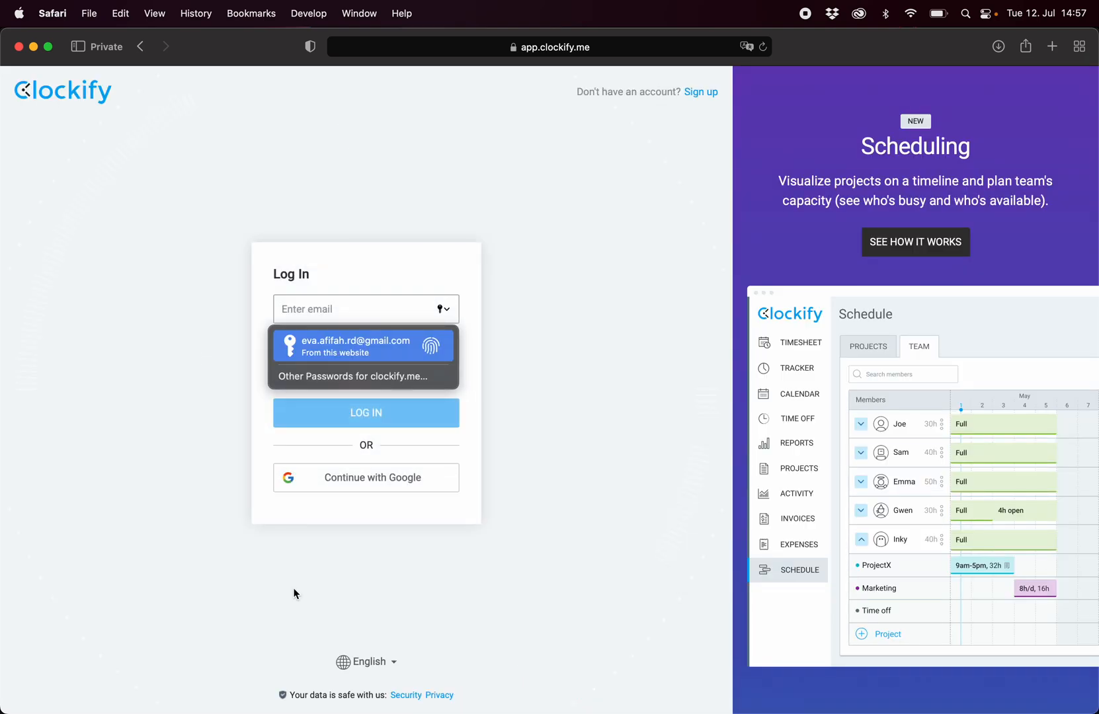
{"action": "left_click", "coordinate": [505, 338]}
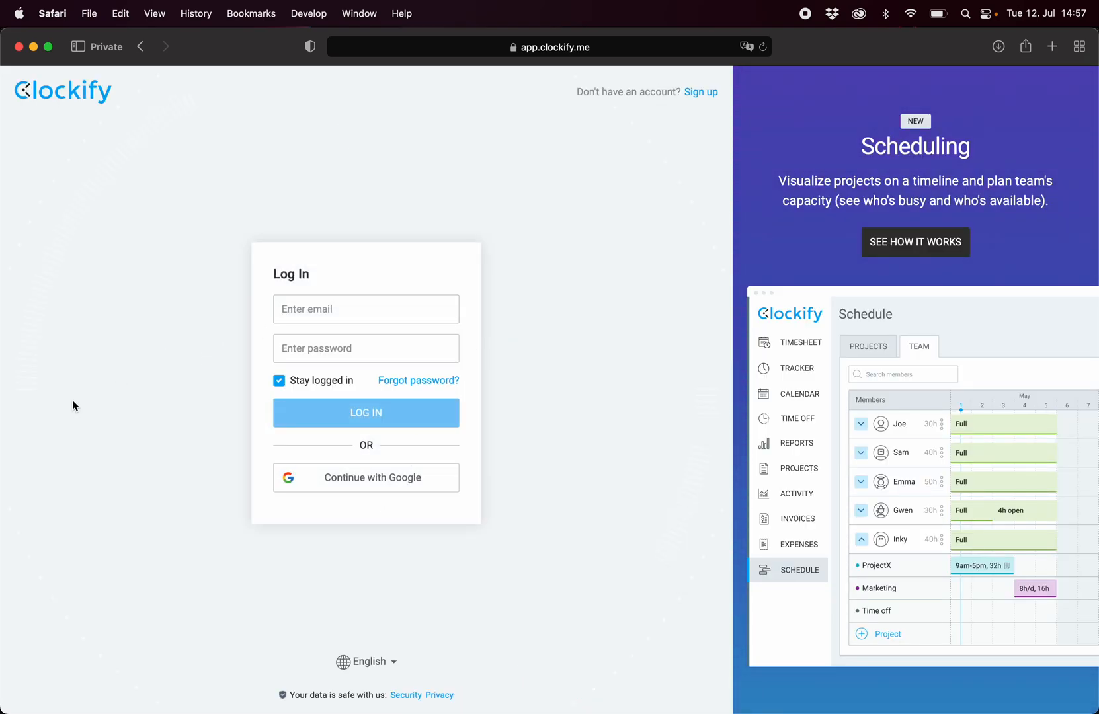
Switch to the browser window already signed in to Clockify and show its Time Tracker
{"action": "key", "text": "ctrl+Up"}
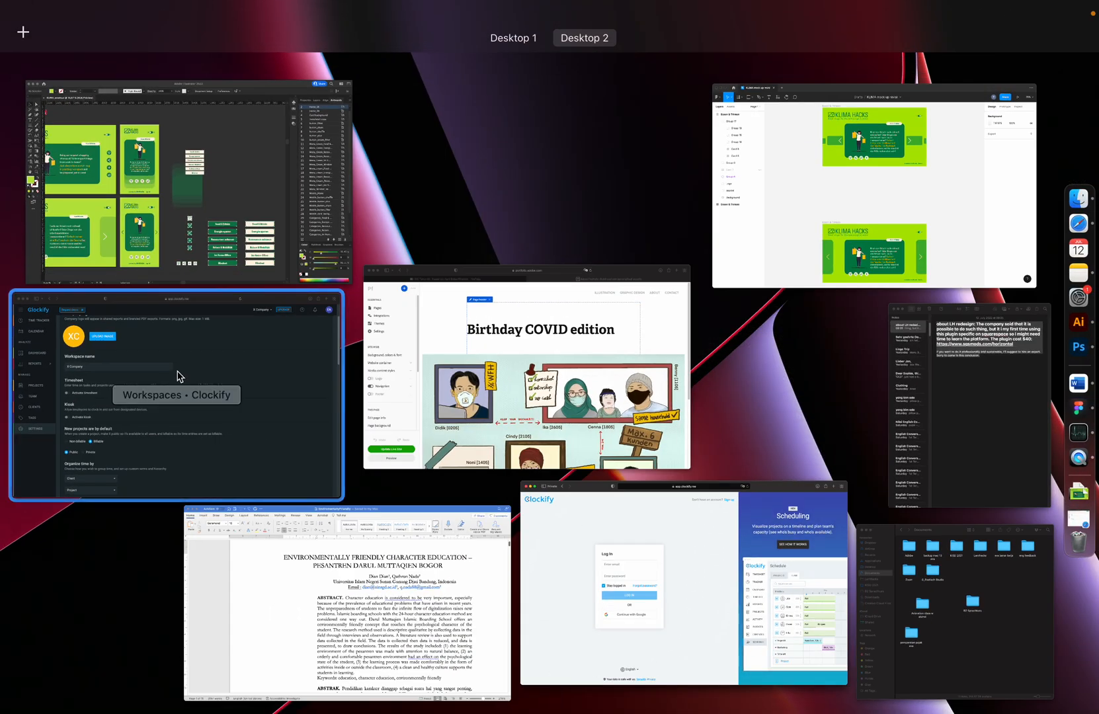
{"action": "left_click", "coordinate": [178, 375]}
{"action": "left_click", "coordinate": [93, 86]}
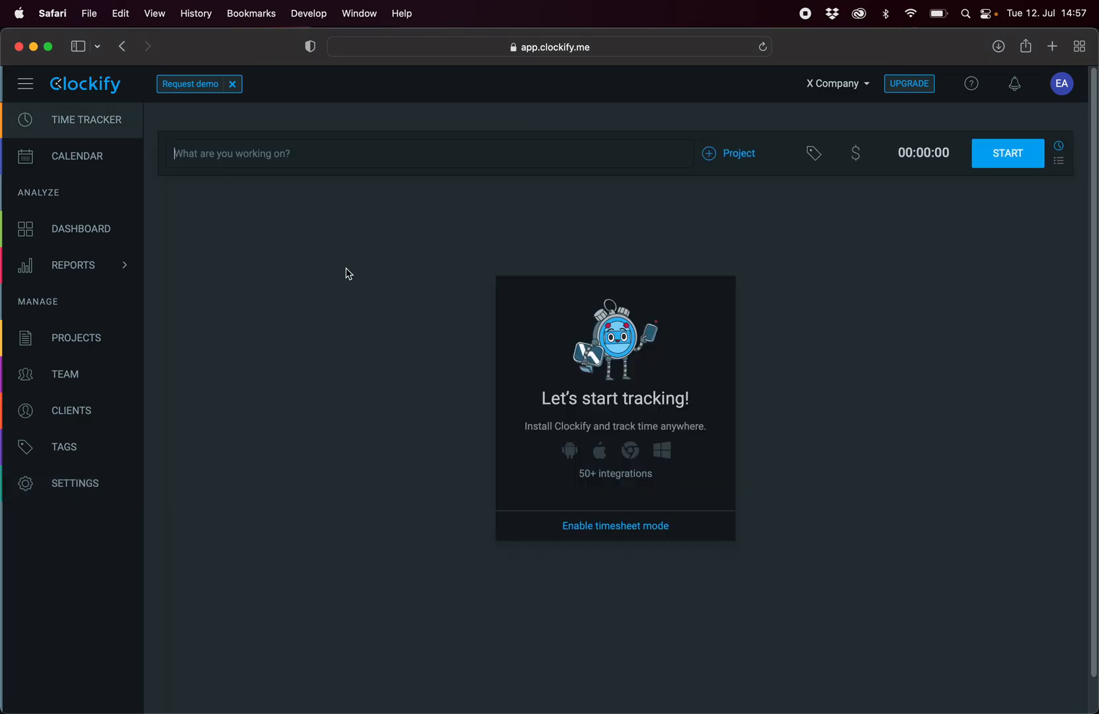
View the account menu and the list of available workspaces without changing either
{"action": "left_click", "coordinate": [1062, 85]}
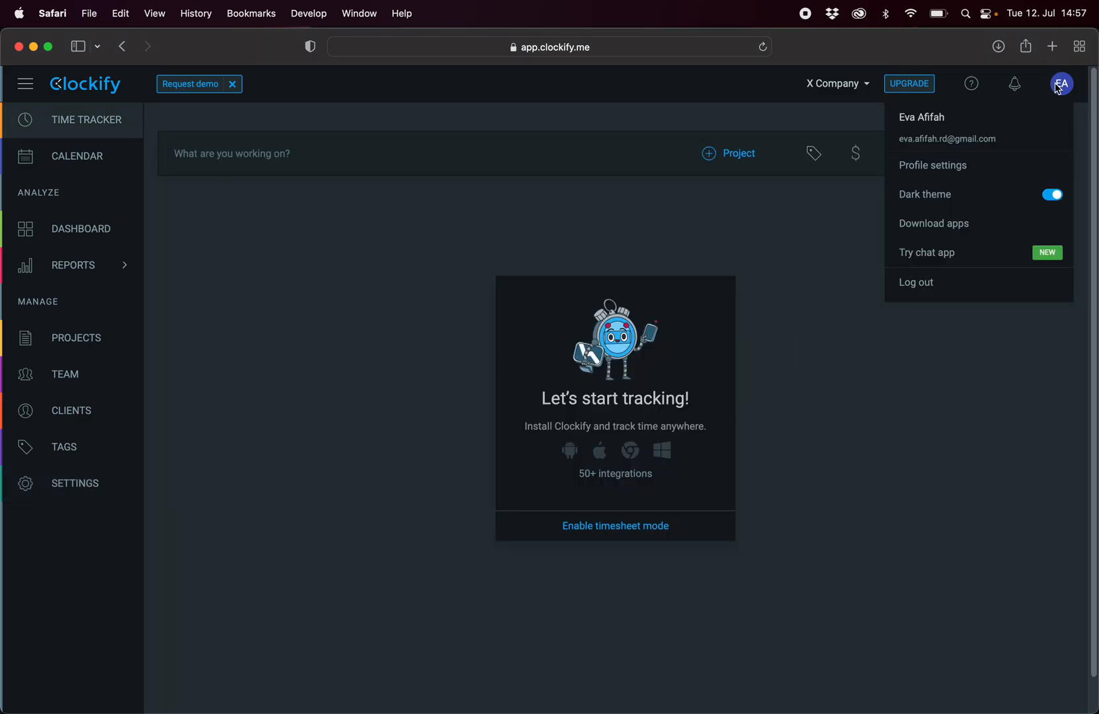
{"action": "left_click", "coordinate": [791, 242]}
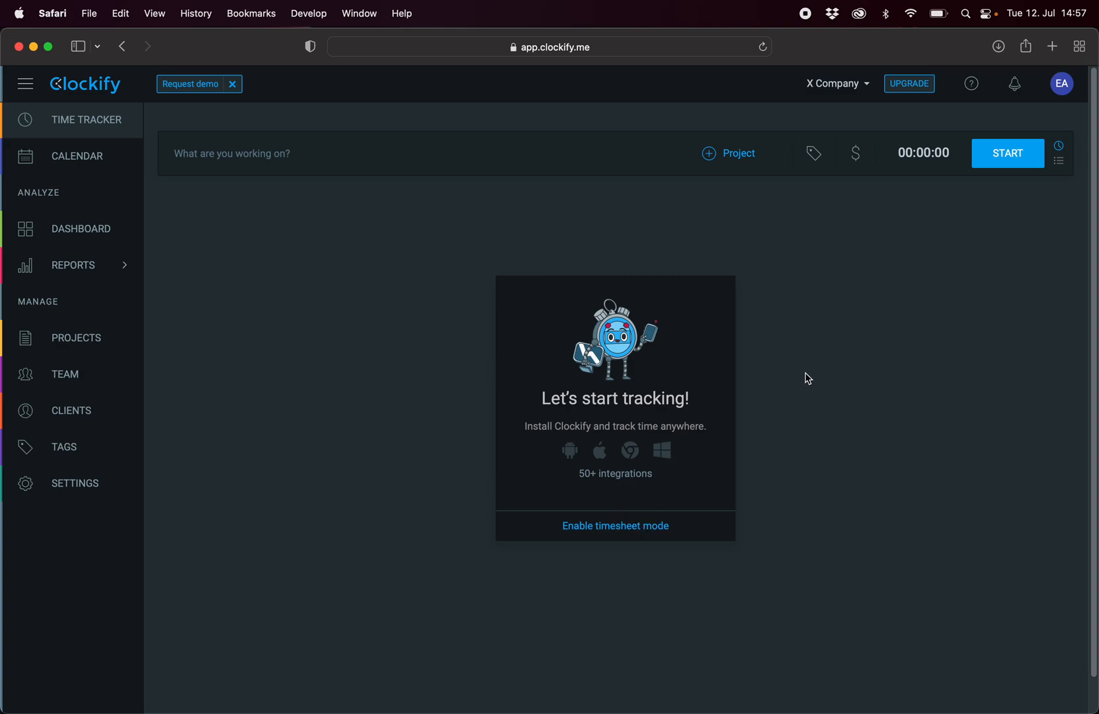
{"action": "left_click", "coordinate": [1062, 85]}
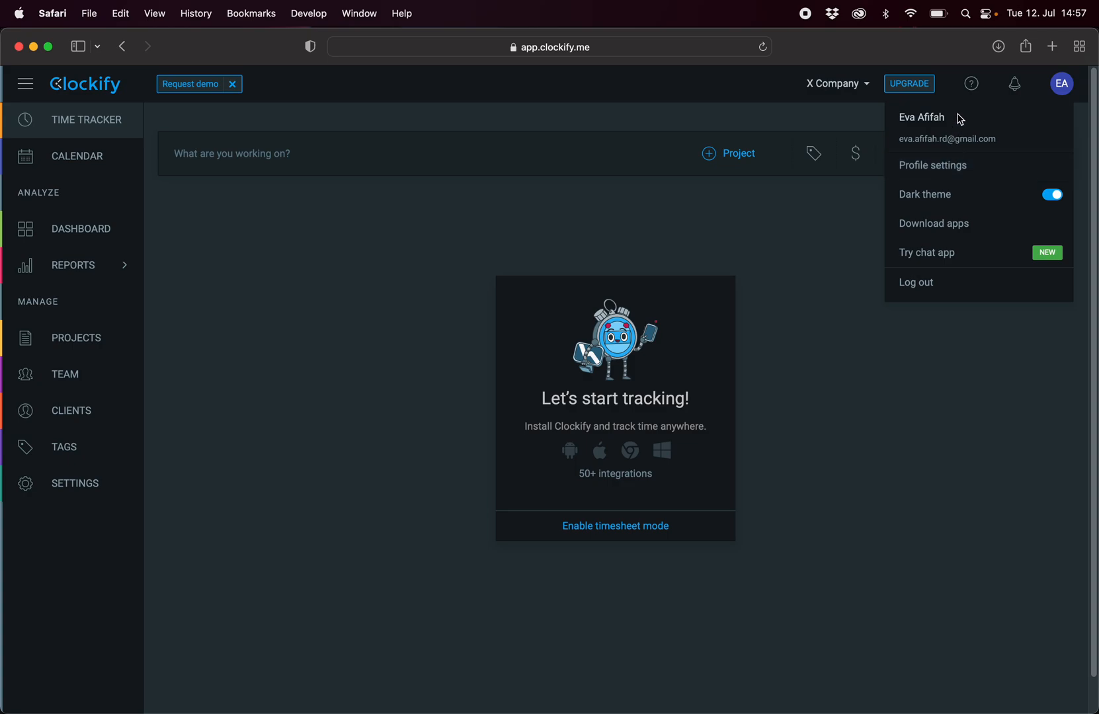
{"action": "left_click", "coordinate": [858, 92]}
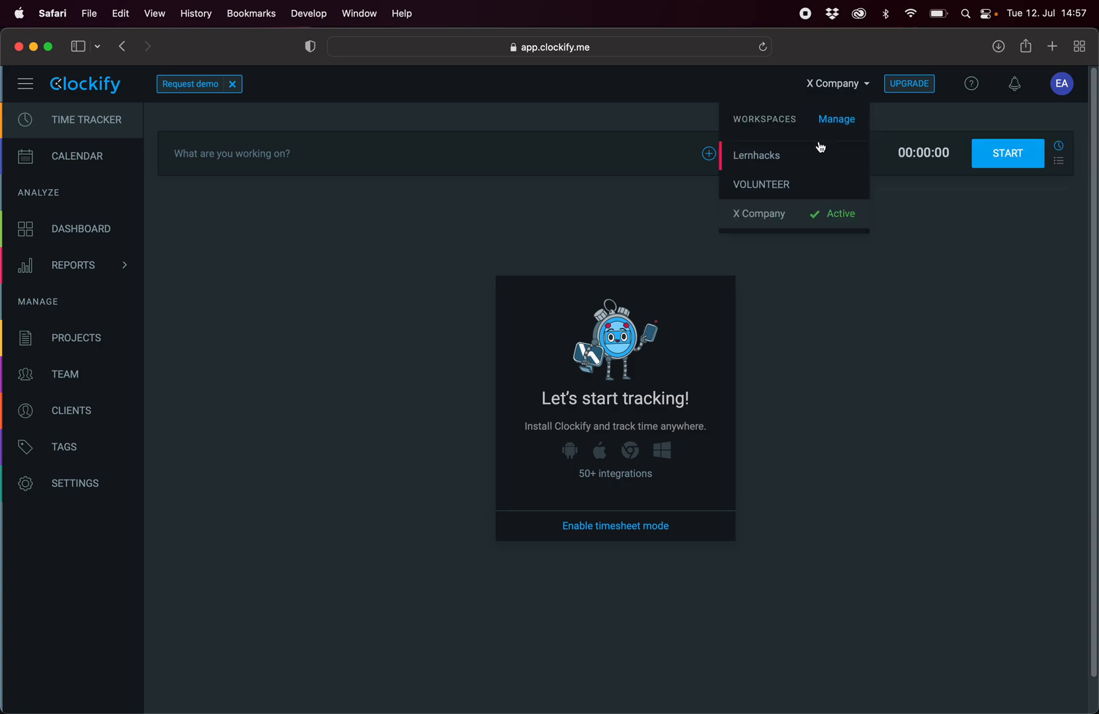
{"action": "left_click", "coordinate": [801, 326]}
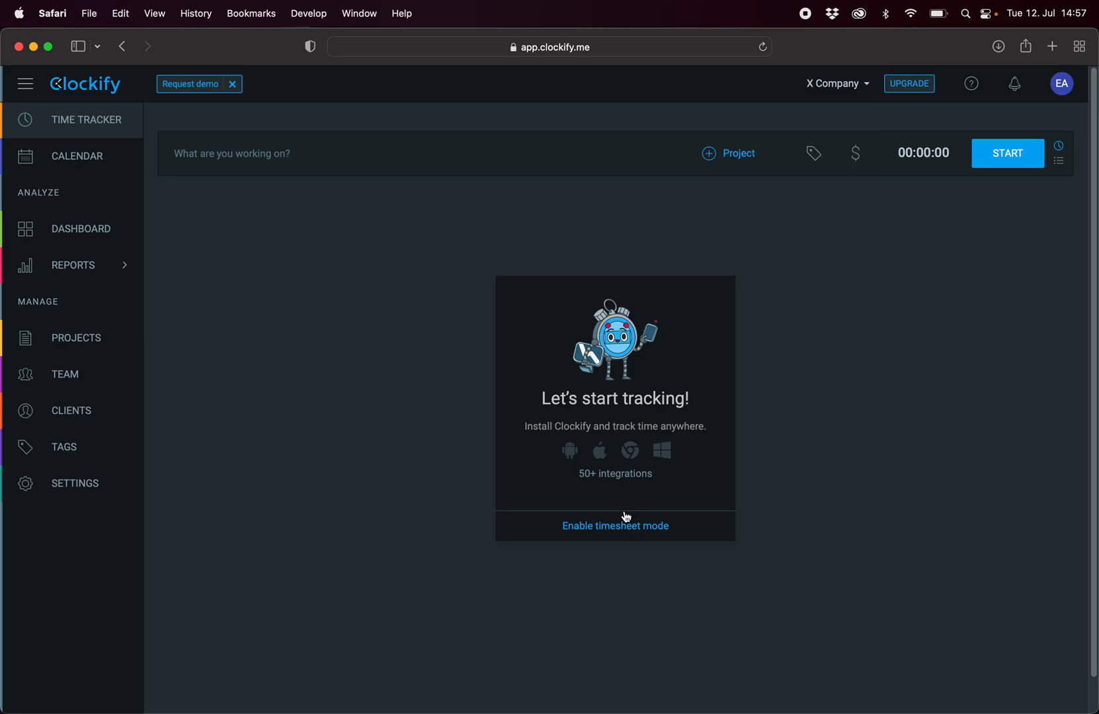
View the project picker and the other fields of the new time entry bar
{"action": "left_click", "coordinate": [622, 527]}
{"action": "left_click", "coordinate": [742, 157]}
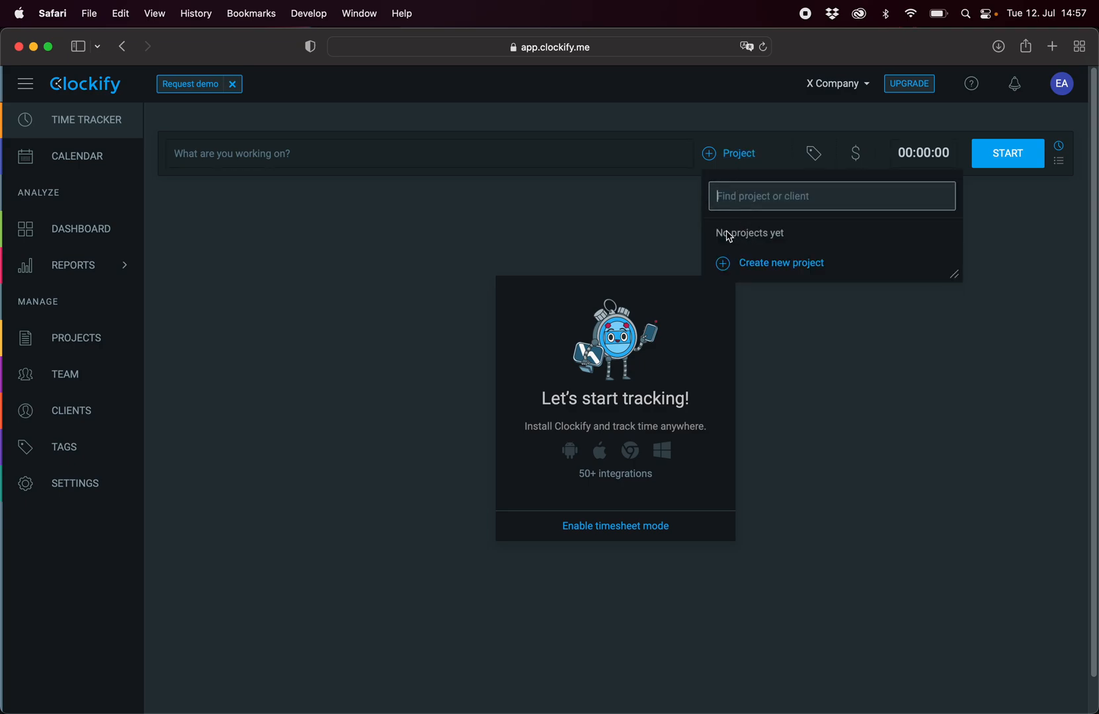
{"action": "left_click", "coordinate": [641, 236]}
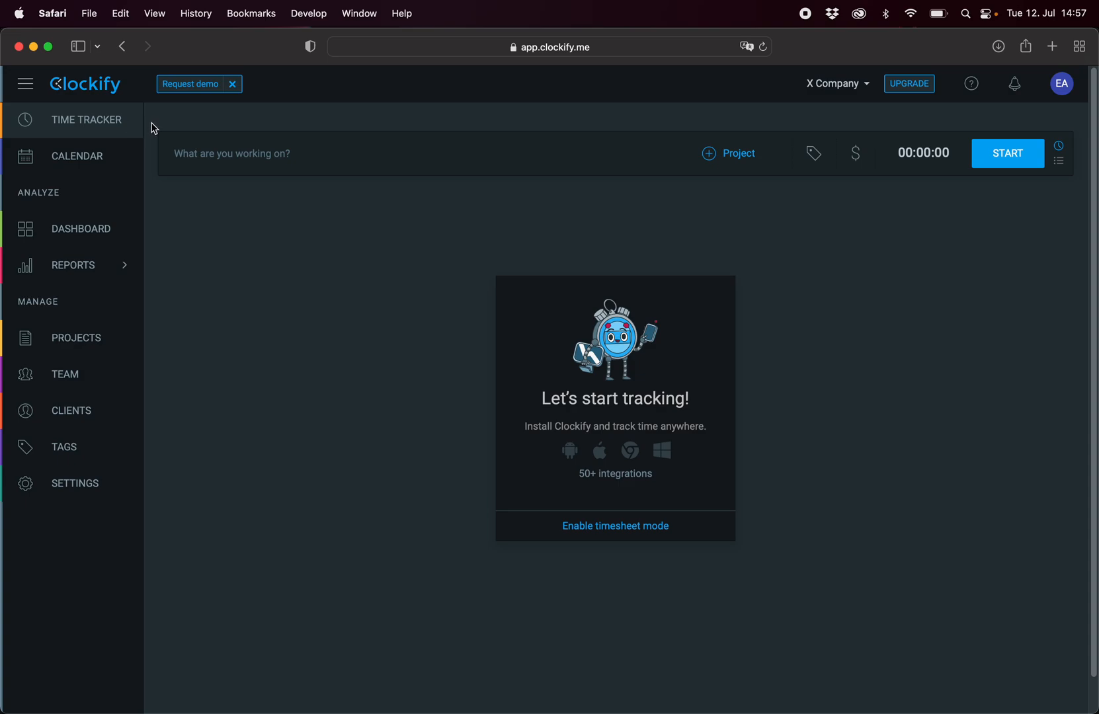
{"action": "left_click_drag", "start_coordinate": [150, 122], "coordinate": [1047, 221]}
{"action": "left_click", "coordinate": [1036, 245]}
Create a project named "Tim Media" from the new time entry's project picker
{"action": "left_click", "coordinate": [747, 159]}
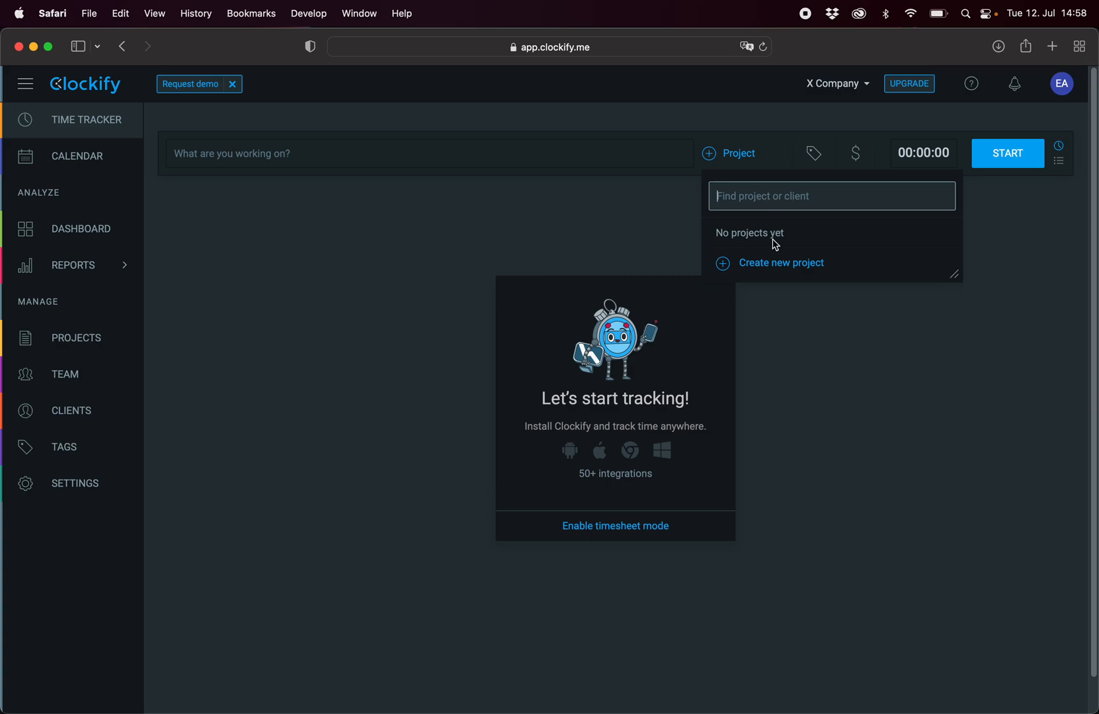
{"action": "type", "text": "m"}
{"action": "key", "text": "BackSpace"}
{"action": "type", "text": "Tim Media"}
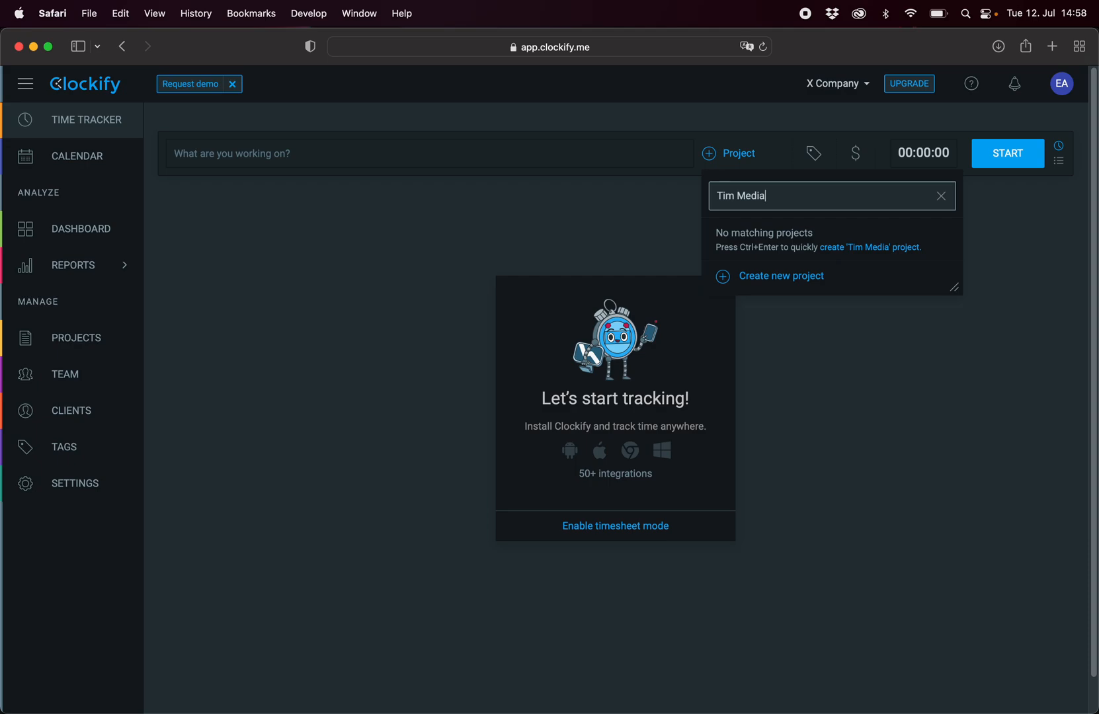
{"action": "left_click", "coordinate": [868, 249]}
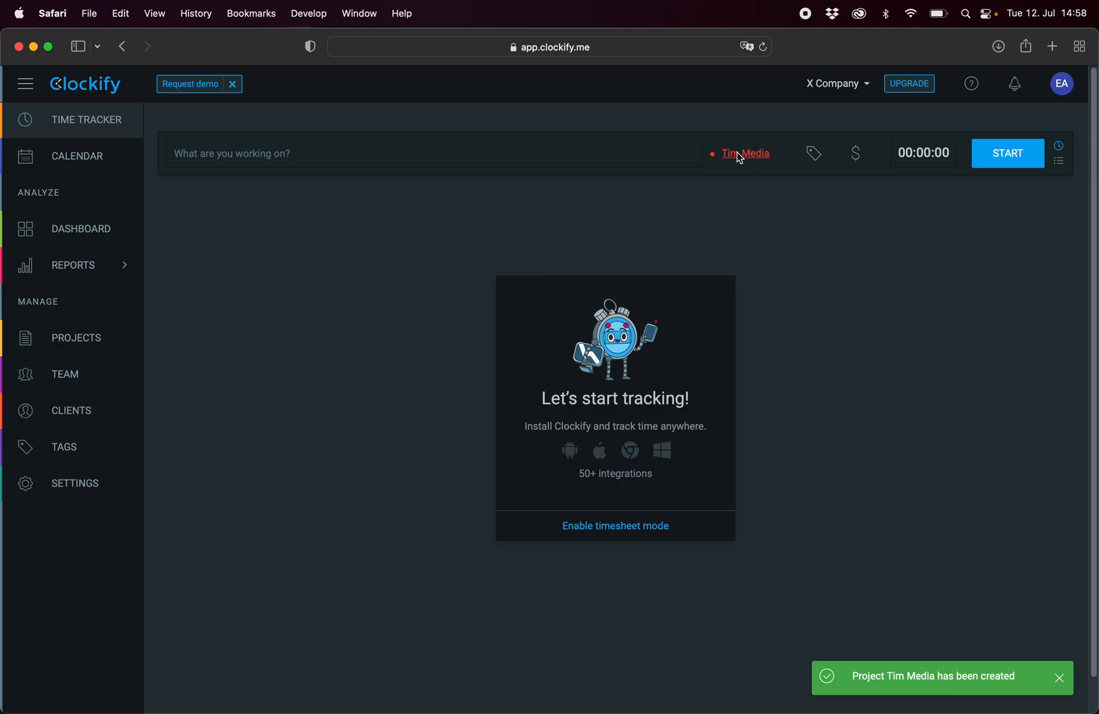
Describe the time entry as "Membuat profil Facebook" and start the timer
{"action": "left_click", "coordinate": [635, 166]}
{"action": "type", "text": "Membu"}
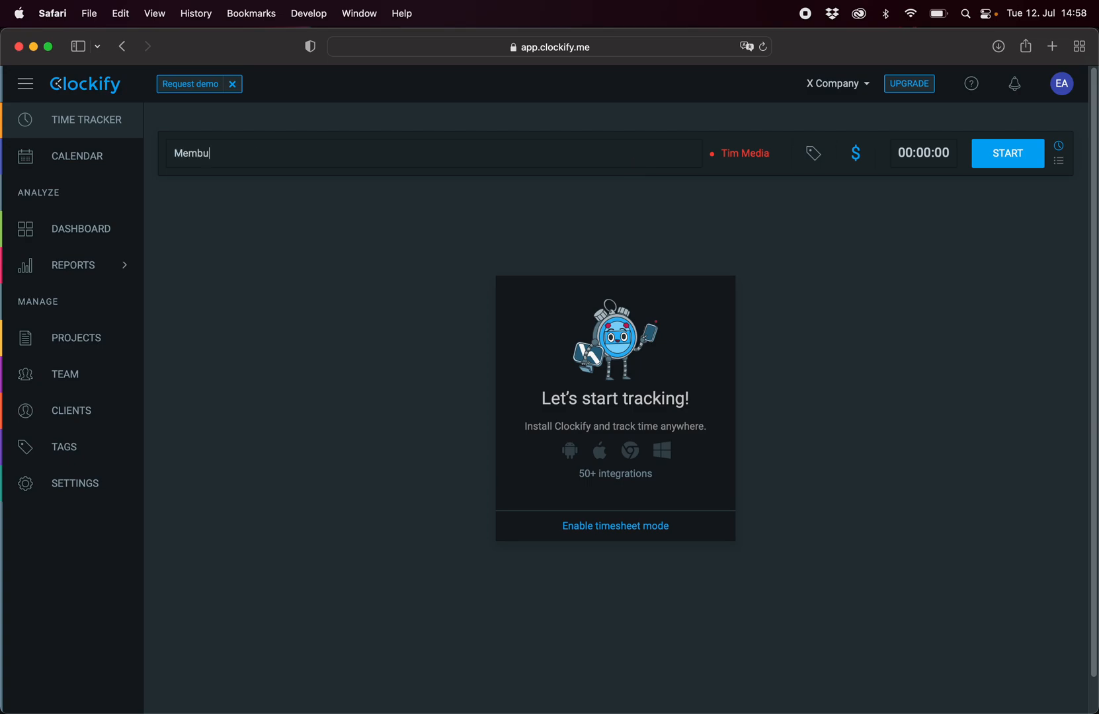
{"action": "type", "text": "at profil Facebook"}
{"action": "left_click", "coordinate": [982, 156]}
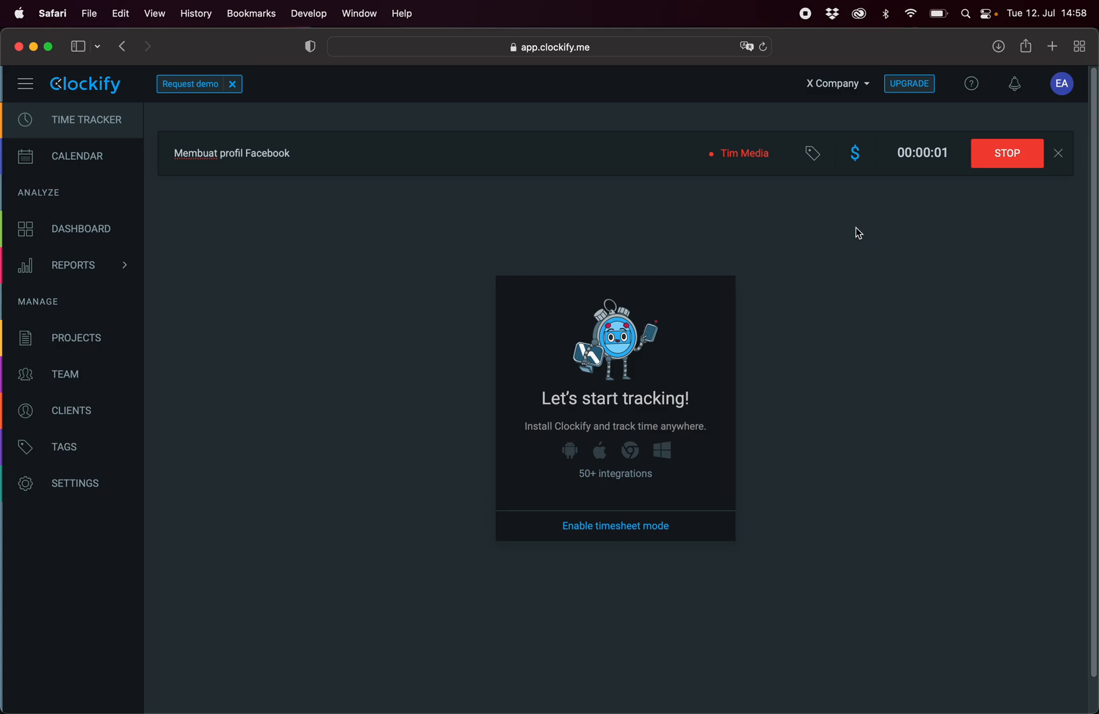
Set the running timer's start time to 14:30 and stop the timer to save the entry
{"action": "left_click", "coordinate": [932, 162]}
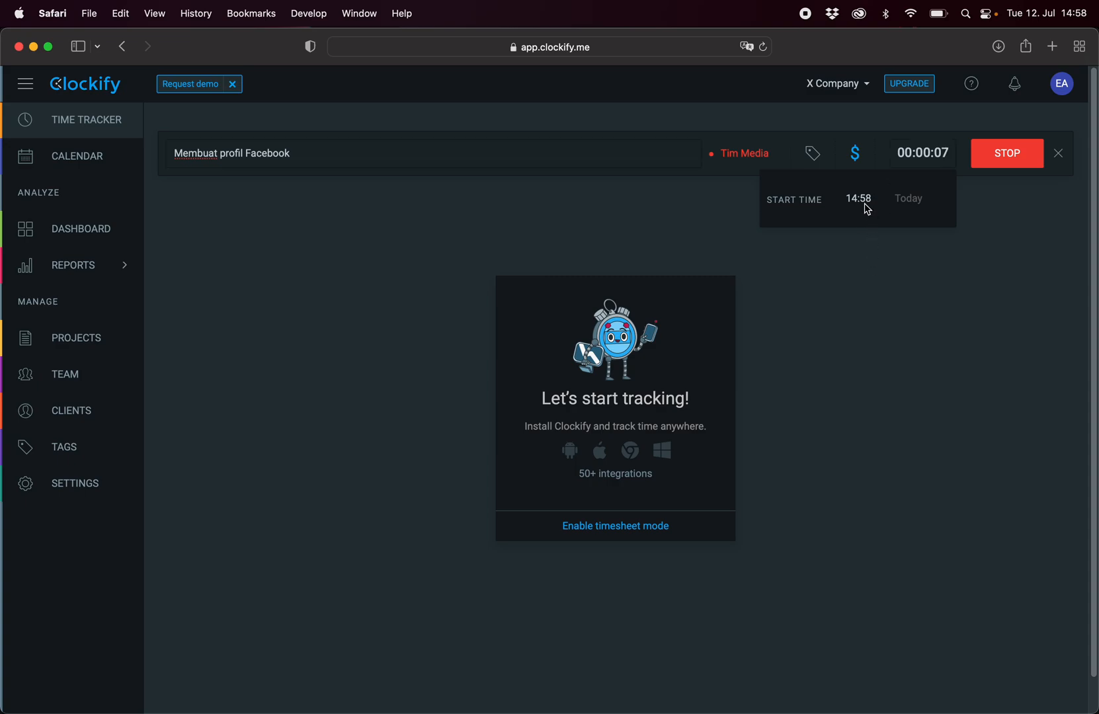
{"action": "mouse_move", "coordinate": [936, 151]}
{"action": "left_click", "coordinate": [867, 202]}
{"action": "type", "text": "1458"}
{"action": "key", "text": "shift+Left"}
{"action": "key", "text": "shift+Left"}
{"action": "type", "text": "30"}
{"action": "key", "text": "Return"}
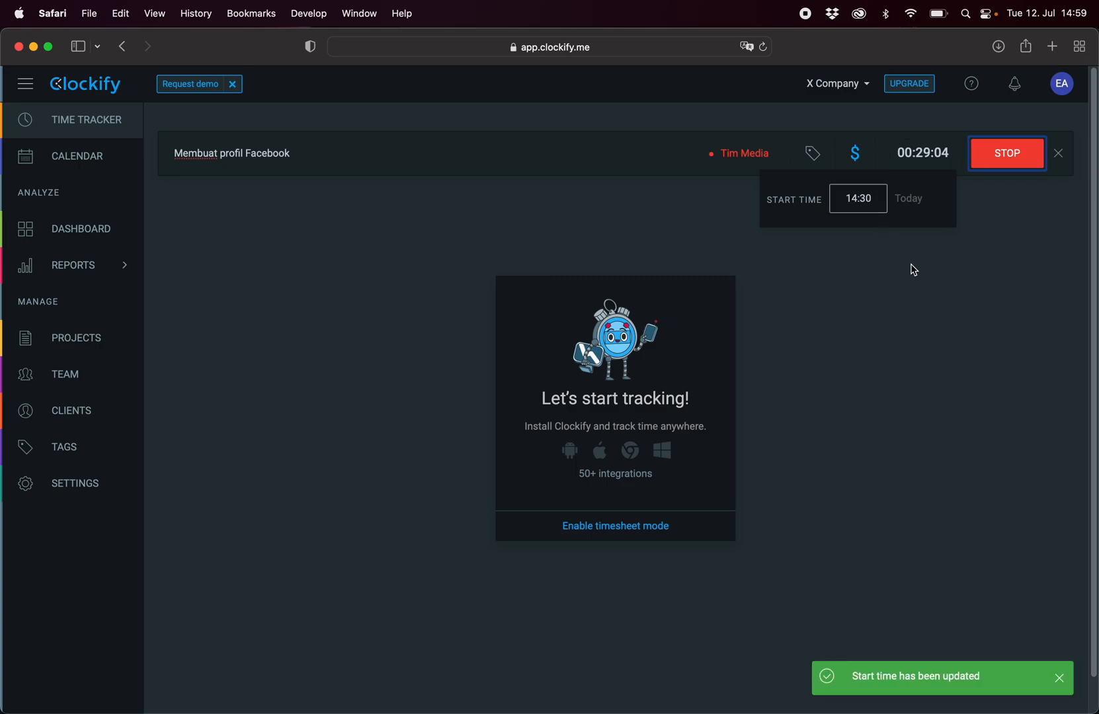
{"action": "left_click", "coordinate": [914, 264]}
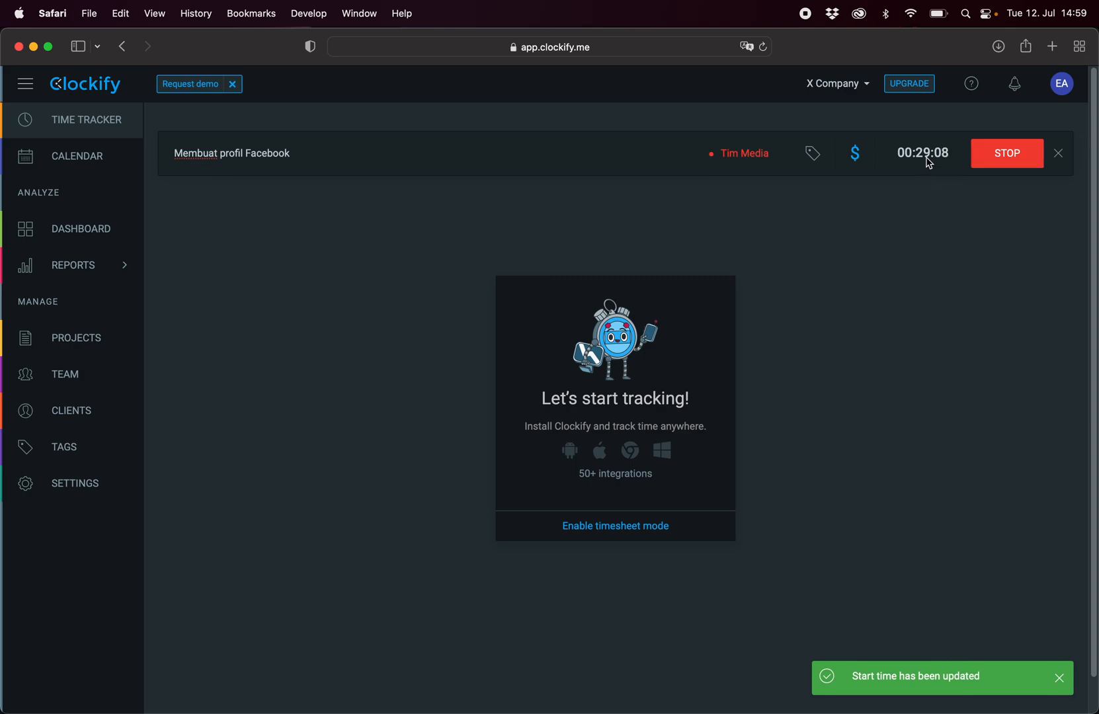
{"action": "left_click", "coordinate": [1001, 161]}
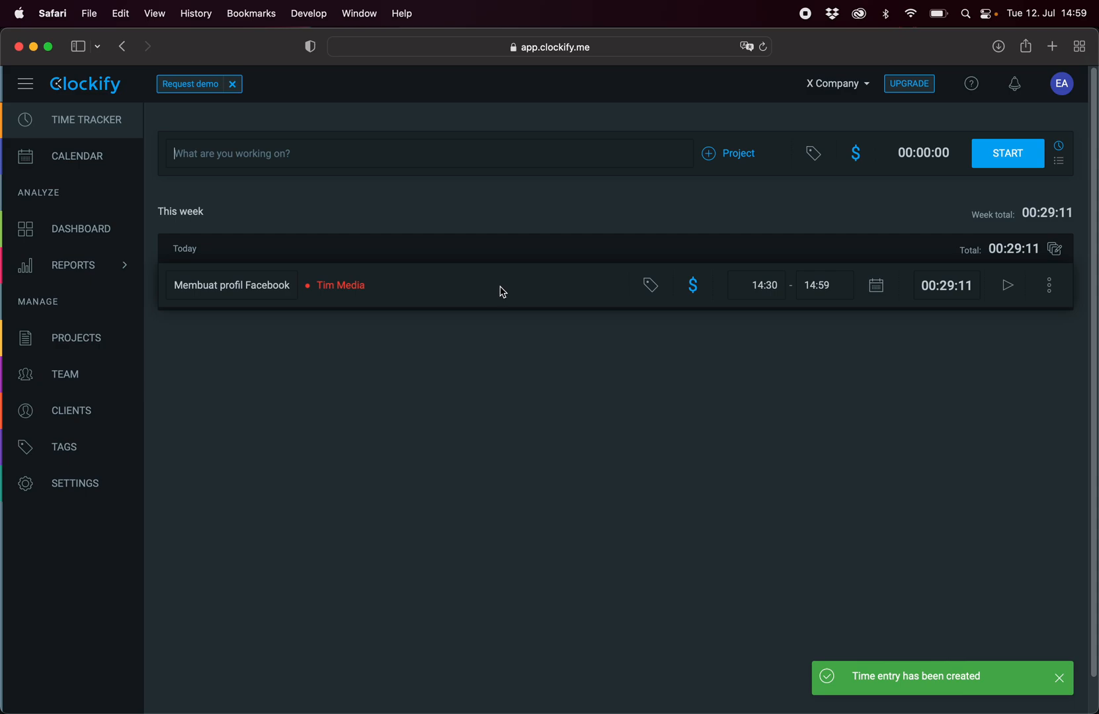
View the project options of the saved "Membuat profil Facebook" entry without changing its project
{"action": "left_click", "coordinate": [347, 291]}
{"action": "left_click", "coordinate": [389, 272]}
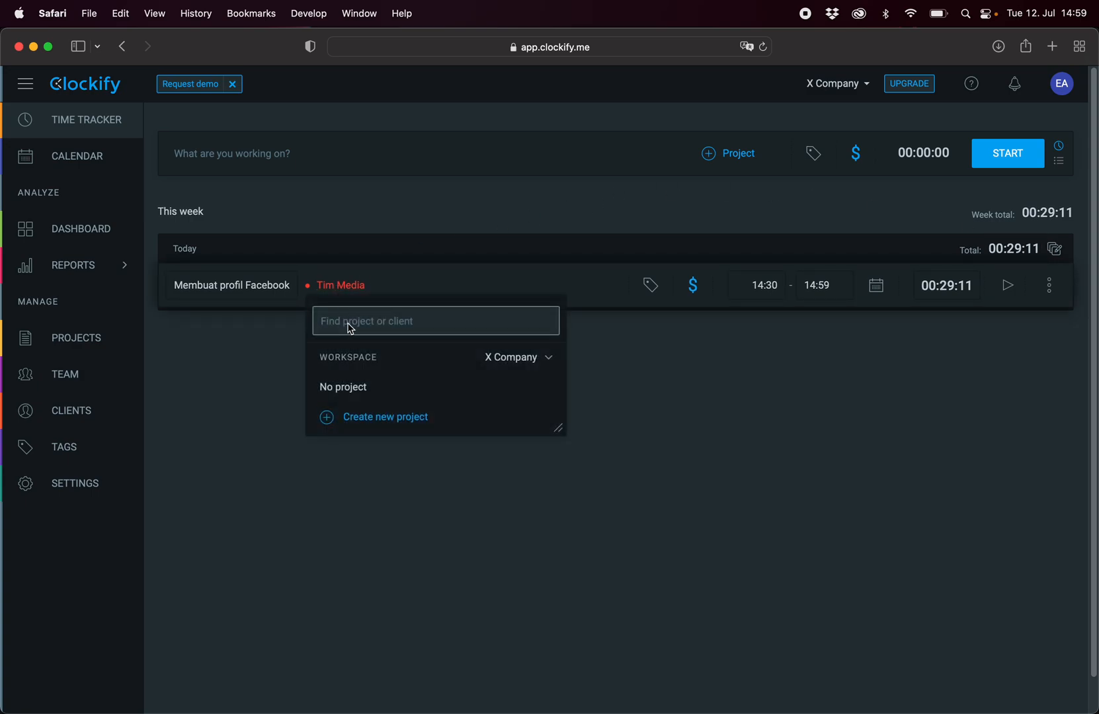
{"action": "left_click", "coordinate": [283, 356]}
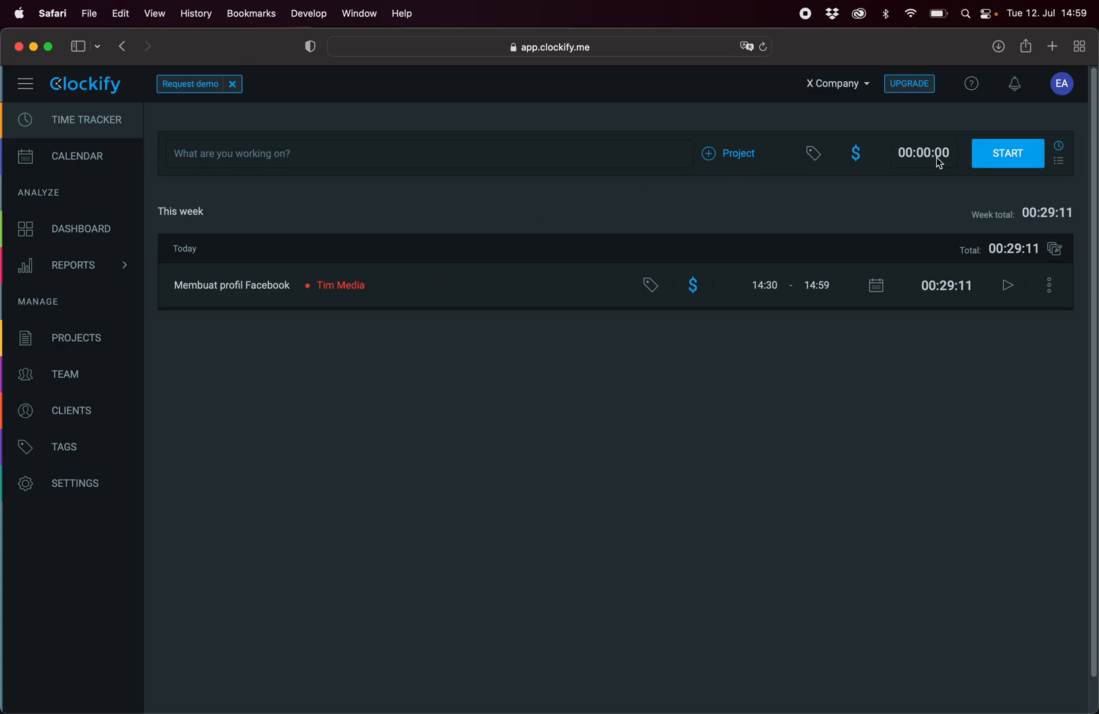
Switch to manual time entry, describe the work as "Membuat post utk minggu #1" and assign it to the Tim Media project
{"action": "left_click", "coordinate": [1063, 163]}
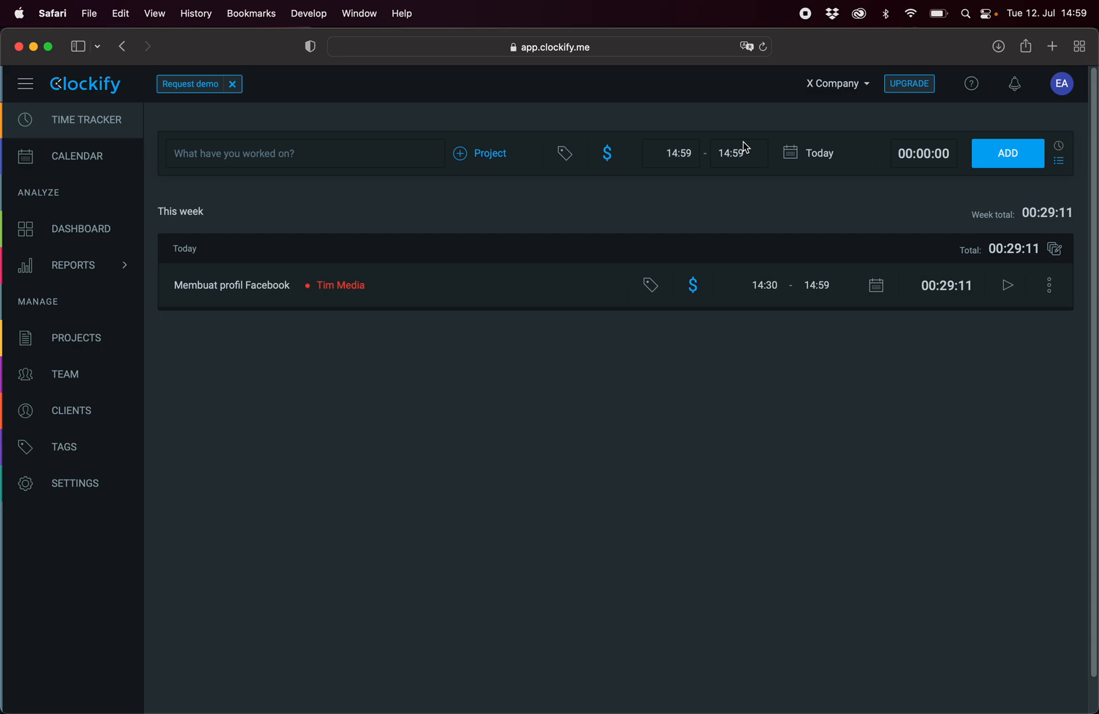
{"action": "left_click", "coordinate": [695, 156]}
{"action": "left_click", "coordinate": [694, 158]}
{"action": "left_click", "coordinate": [416, 162]}
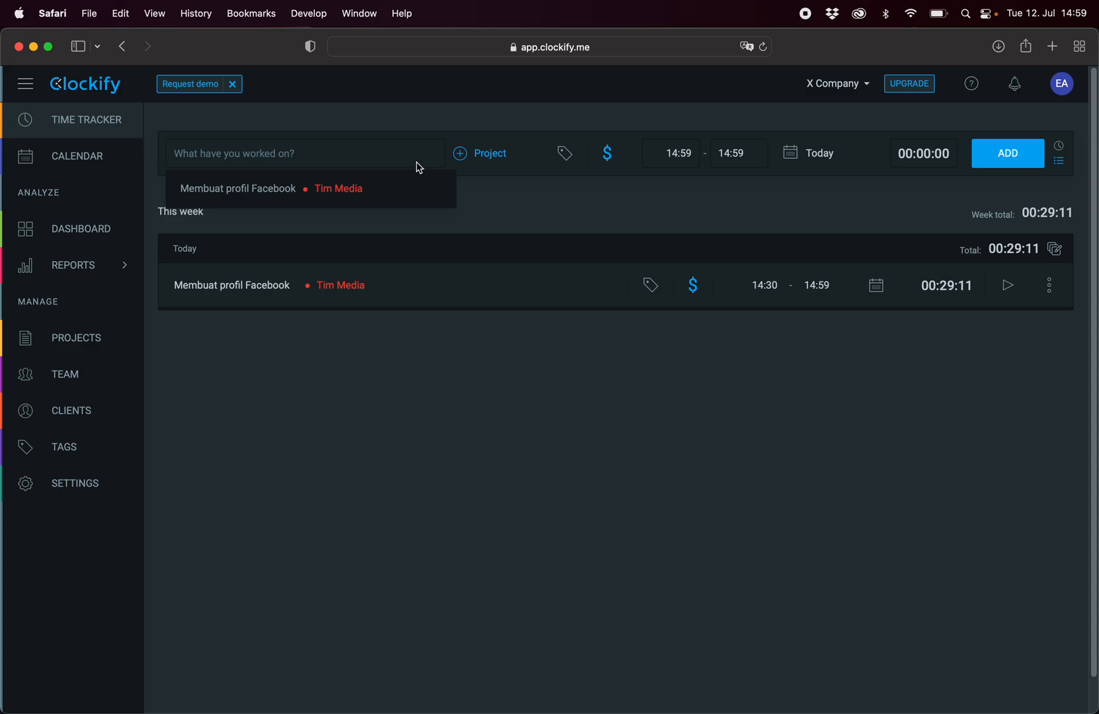
{"action": "type", "text": "Memb"}
{"action": "key", "text": "BackSpace"}
{"action": "type", "text": "m"}
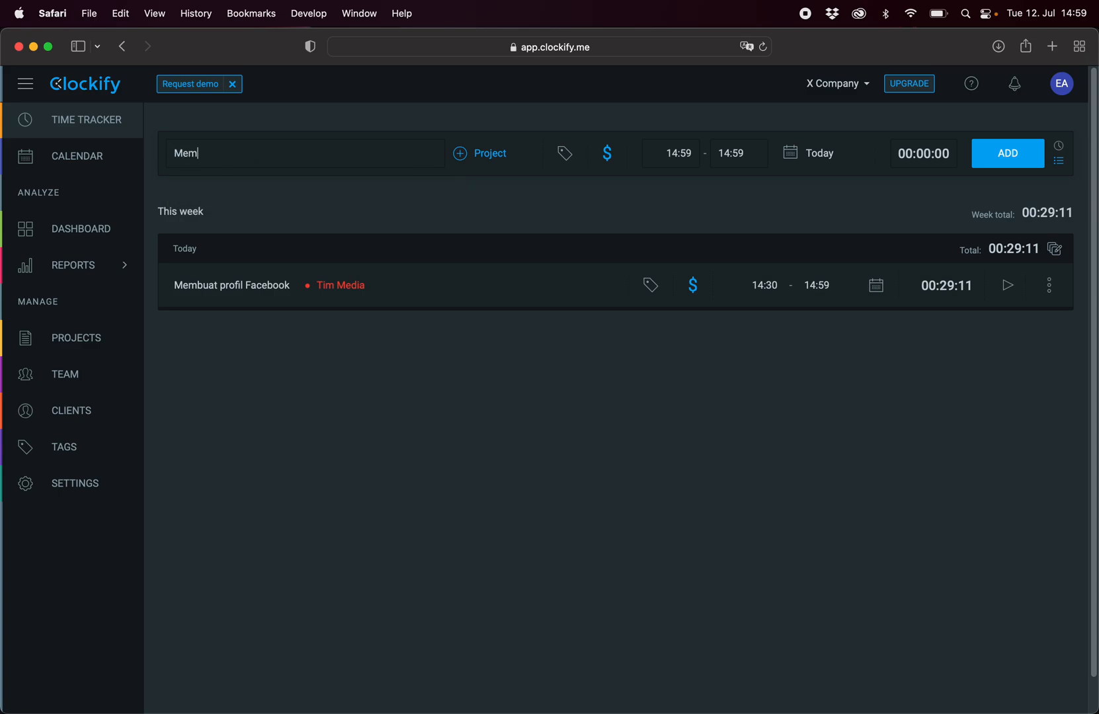
{"action": "type", "text": "buat post utk minggu #1"}
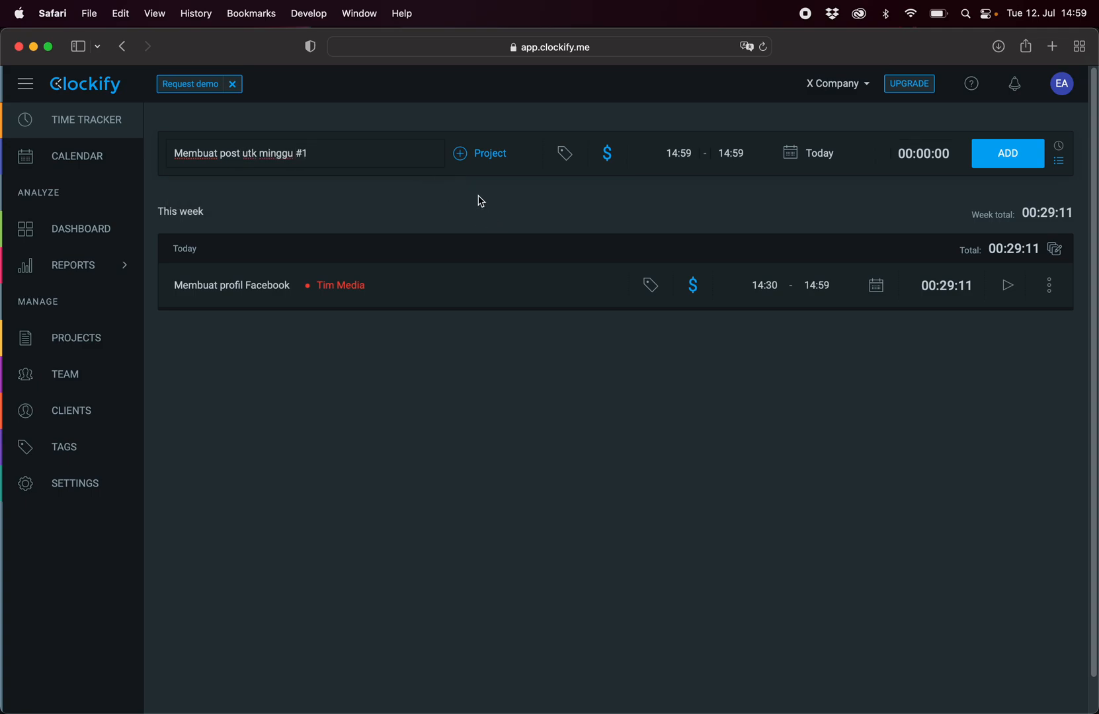
{"action": "left_click", "coordinate": [482, 153]}
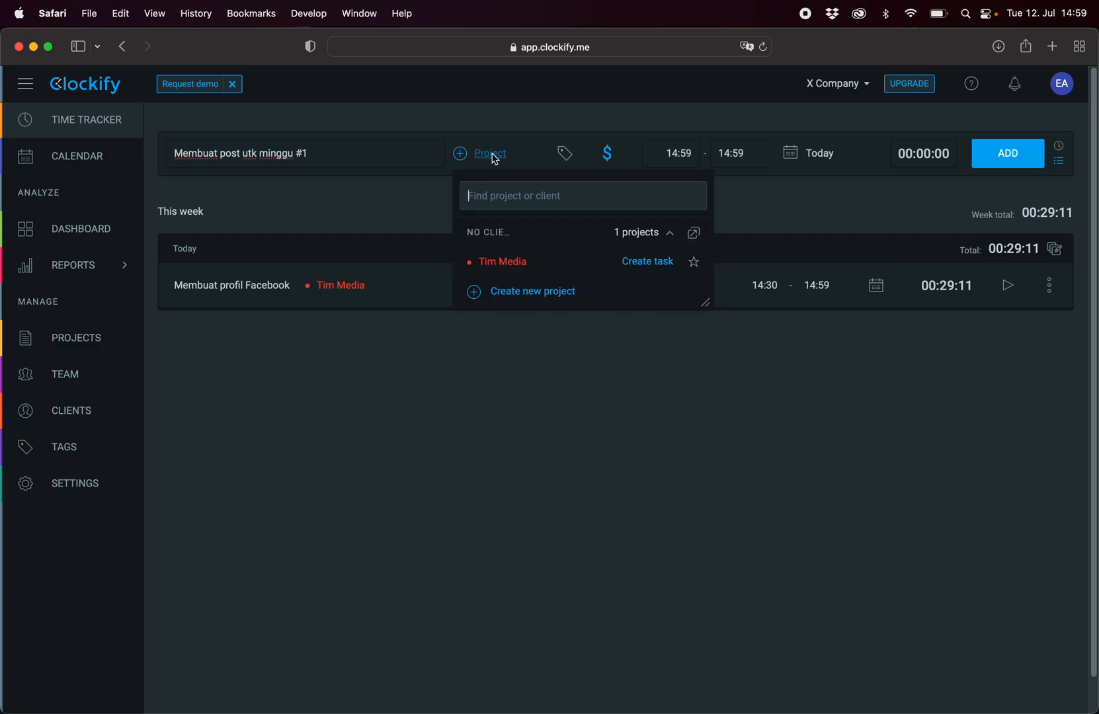
{"action": "left_click", "coordinate": [515, 264]}
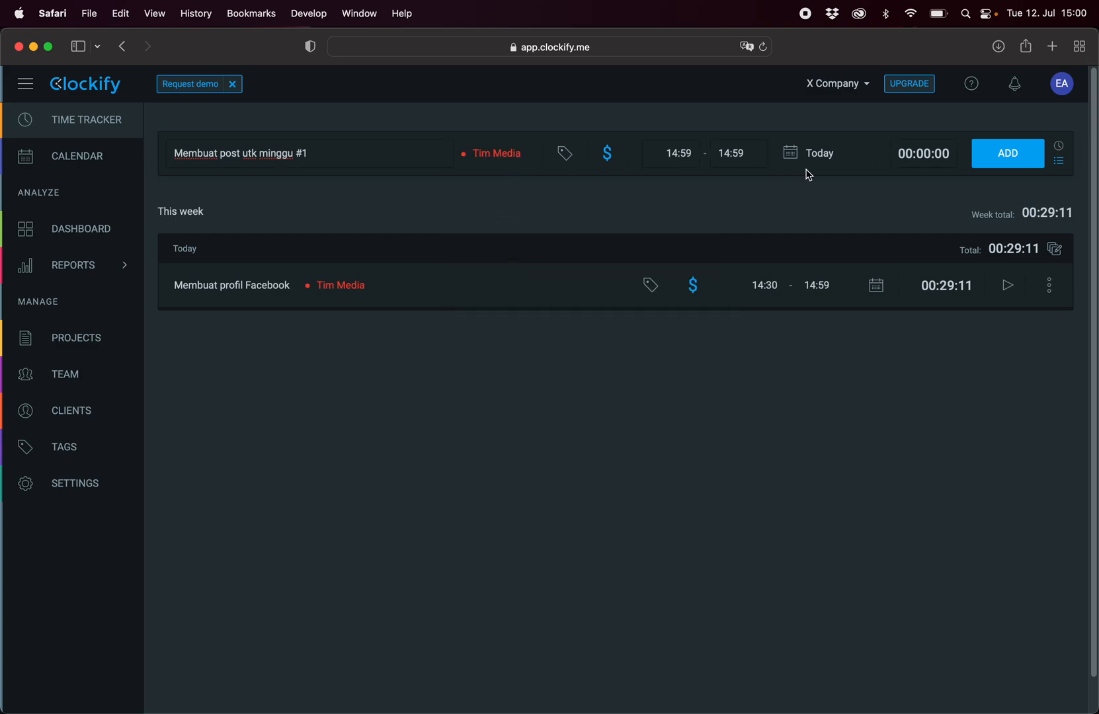
Set the manual entry's time to 13:30–15:00 on 11/07/2022 and add it
{"action": "left_click", "coordinate": [683, 160]}
{"action": "type", "text": "1330"}
{"action": "key", "text": "Tab"}
{"action": "type", "text": "1"}
{"action": "key", "text": "BackSpace"}
{"action": "key", "text": "BackSpace"}
{"action": "key", "text": "Tab"}
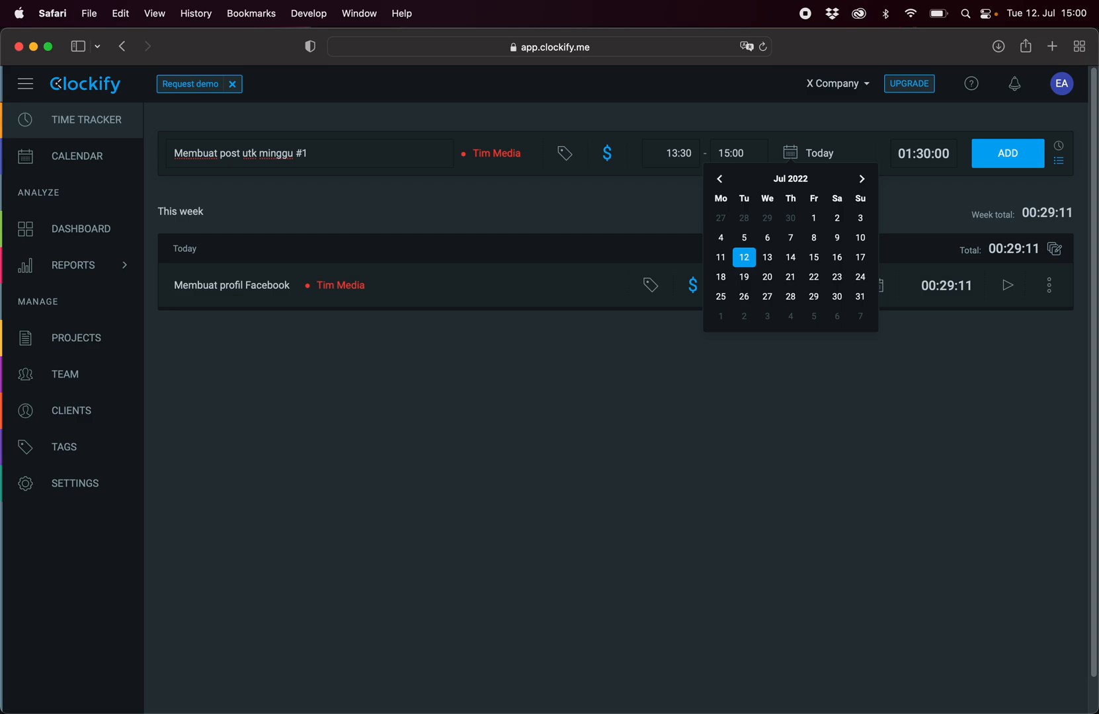
{"action": "left_click", "coordinate": [721, 257]}
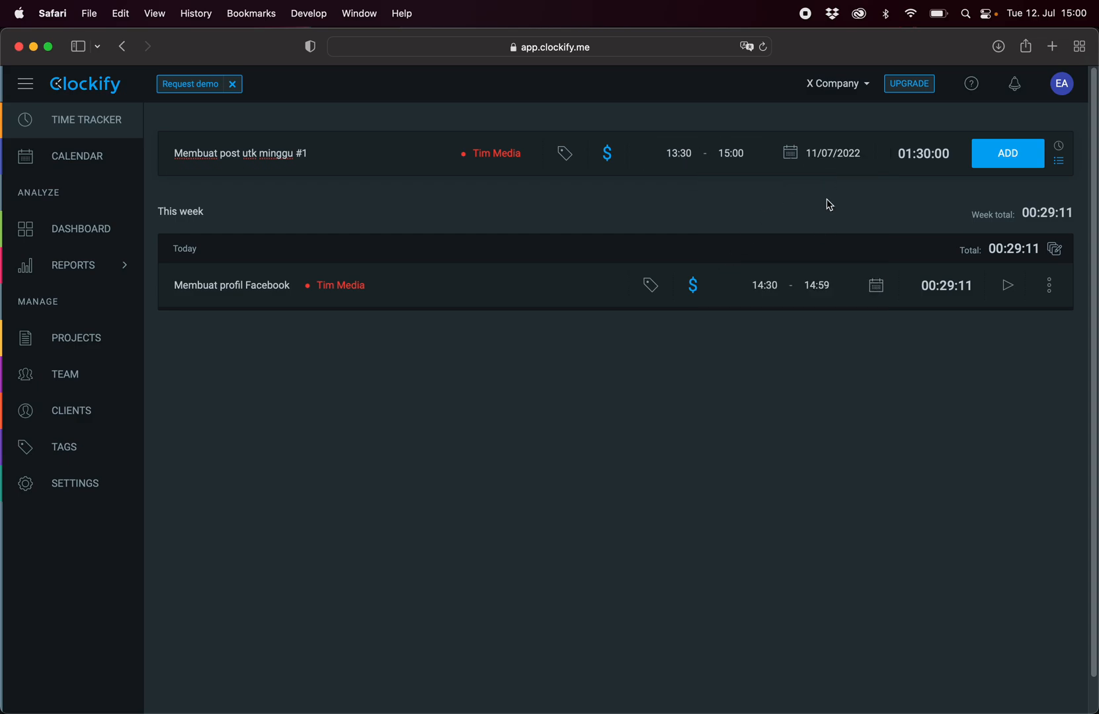
{"action": "left_click", "coordinate": [1034, 155]}
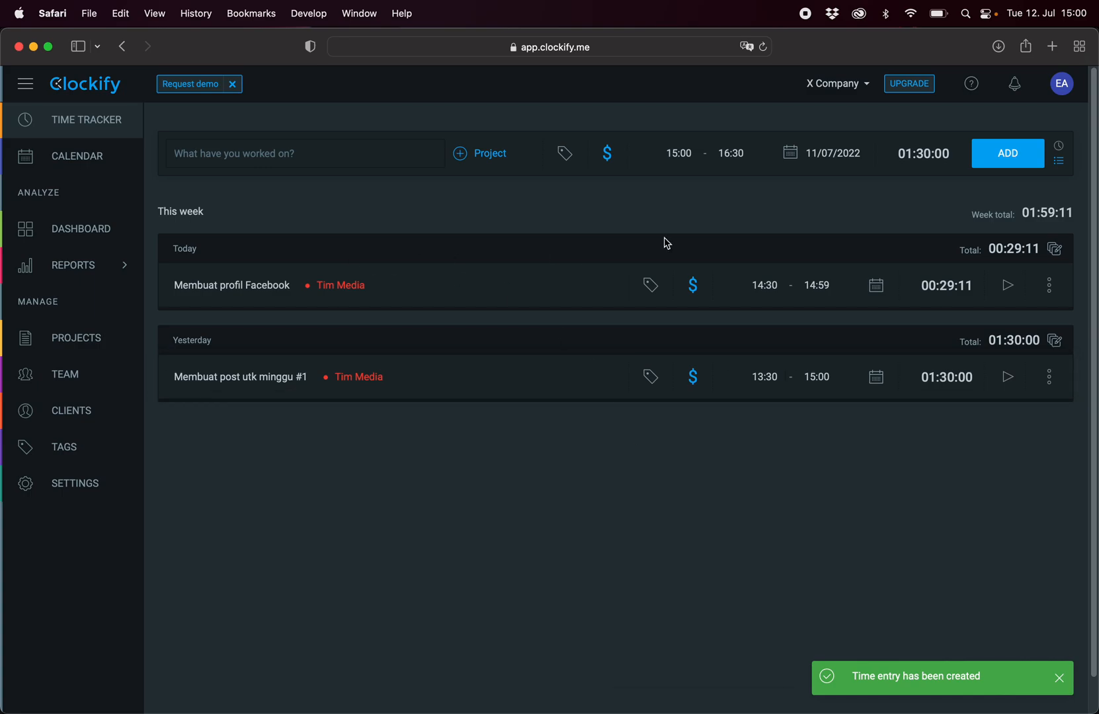
Switch the entry bar to timer mode and back to manual mode
{"action": "left_click", "coordinate": [1061, 148]}
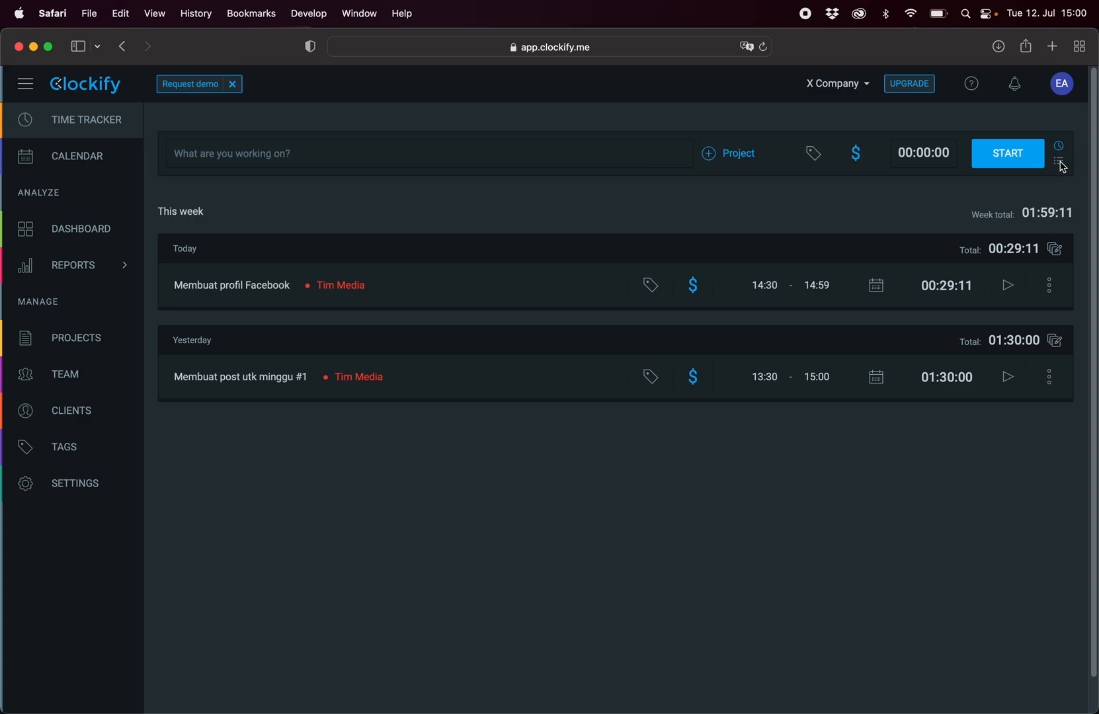
{"action": "left_click", "coordinate": [1061, 162]}
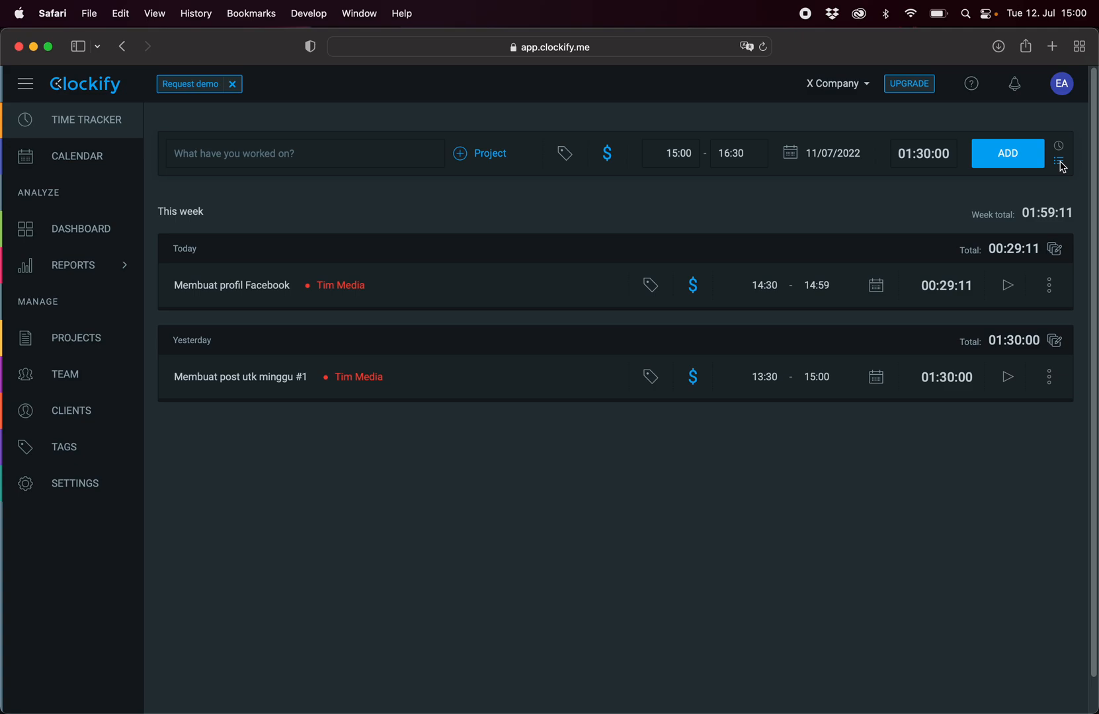
Create a new project named "Tim Edukasi" and assign it to the manual time entry
{"action": "left_click", "coordinate": [499, 154]}
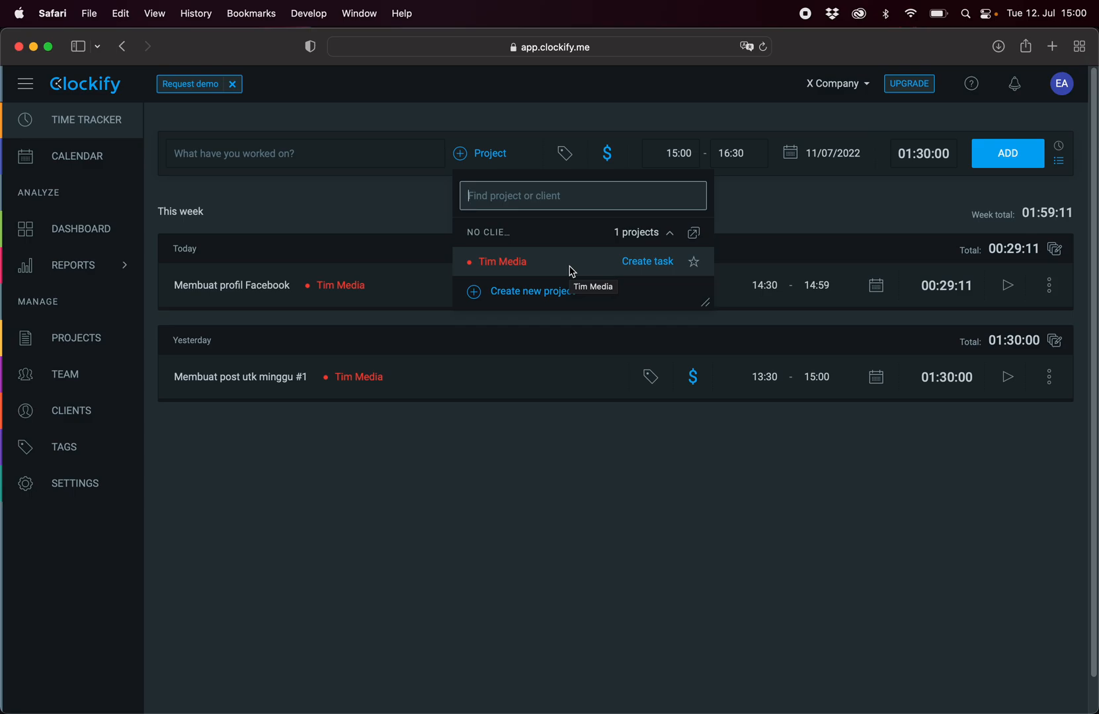
{"action": "type", "text": "Tim Edukasi"}
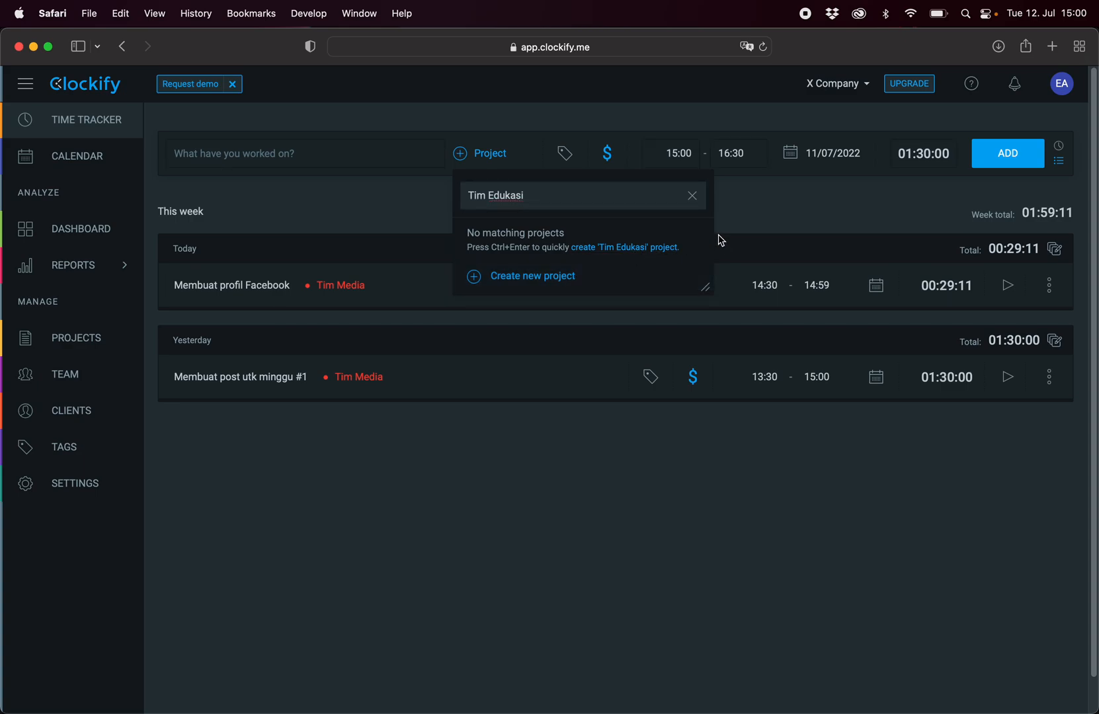
{"action": "left_click", "coordinate": [681, 271]}
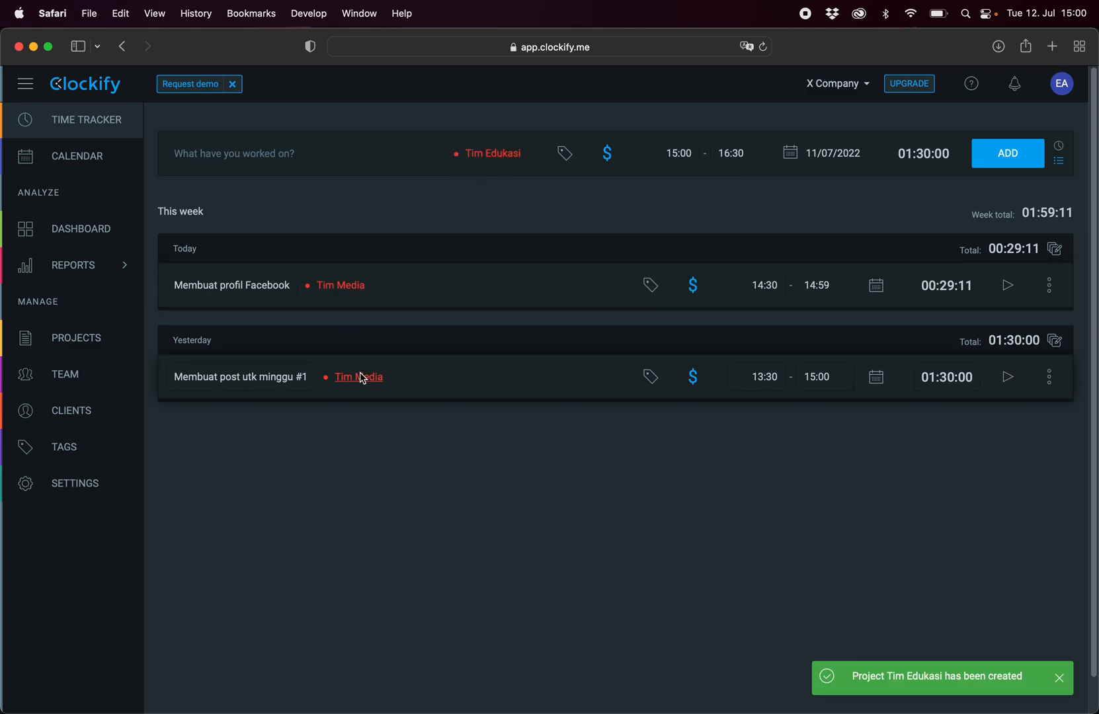
Describe the manual time entry's work as "Research content next Month"
{"action": "left_click", "coordinate": [421, 155]}
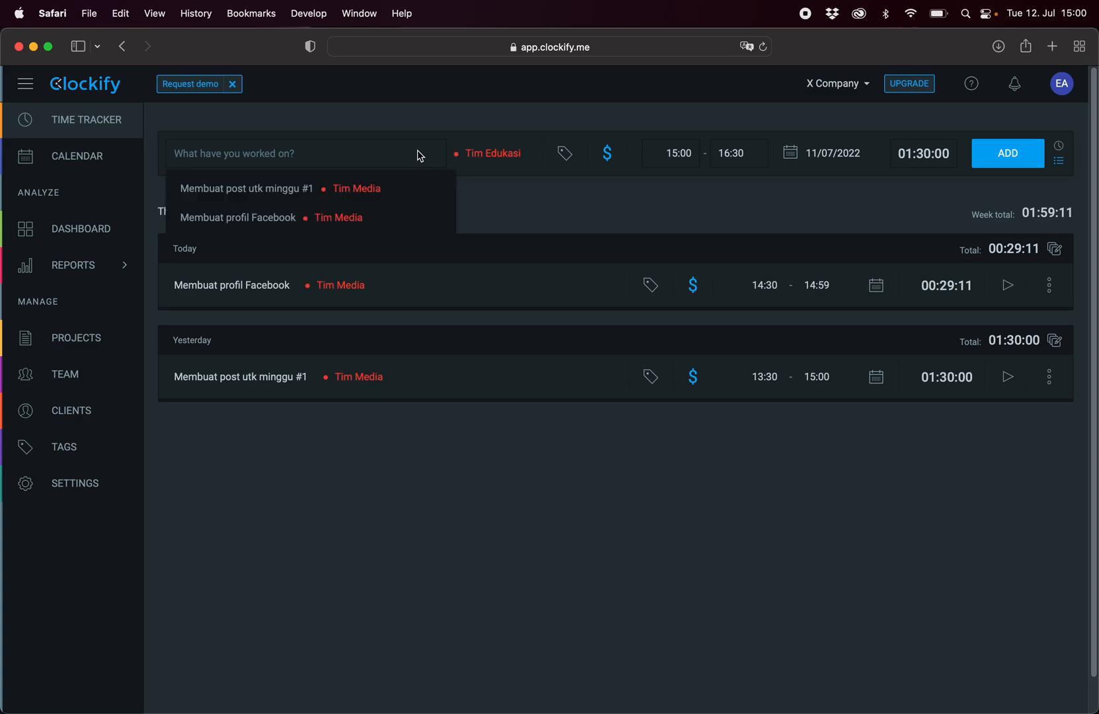
{"action": "type", "text": "R"}
{"action": "key", "text": "BackSpace"}
{"action": "type", "text": "Research"}
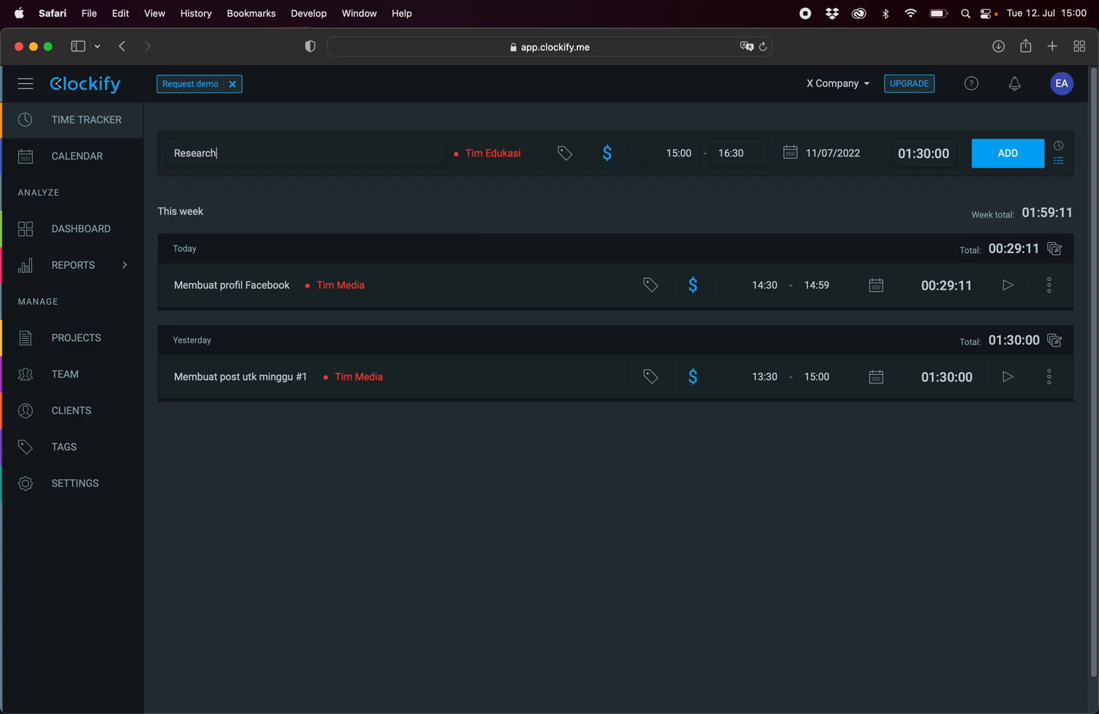
{"action": "type", "text": " content "}
{"action": "type", "text": "D"}
{"action": "type", "text": "ext Month"}
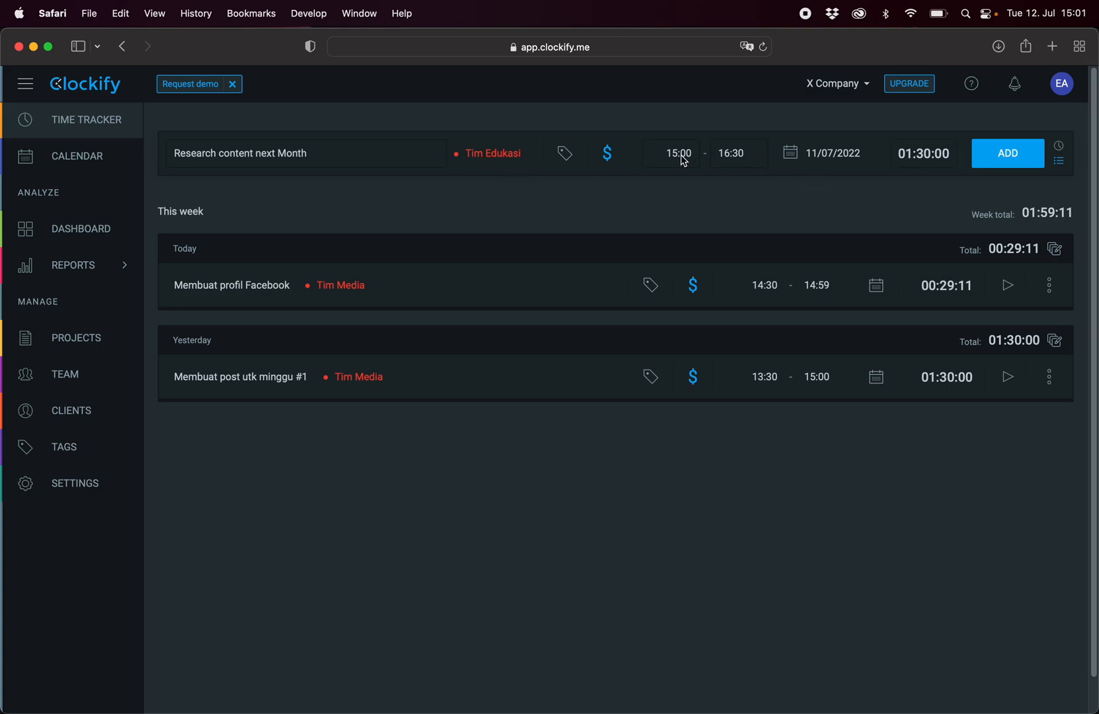
Set the manual entry's time to 14:00–19:00 on 10/07/2022 and add it
{"action": "left_click_drag", "start_coordinate": [674, 153], "coordinate": [682, 154]}
{"action": "type", "text": "4"}
{"action": "key", "text": "Tab"}
{"action": "type", "text": "19"}
{"action": "key", "text": "Tab"}
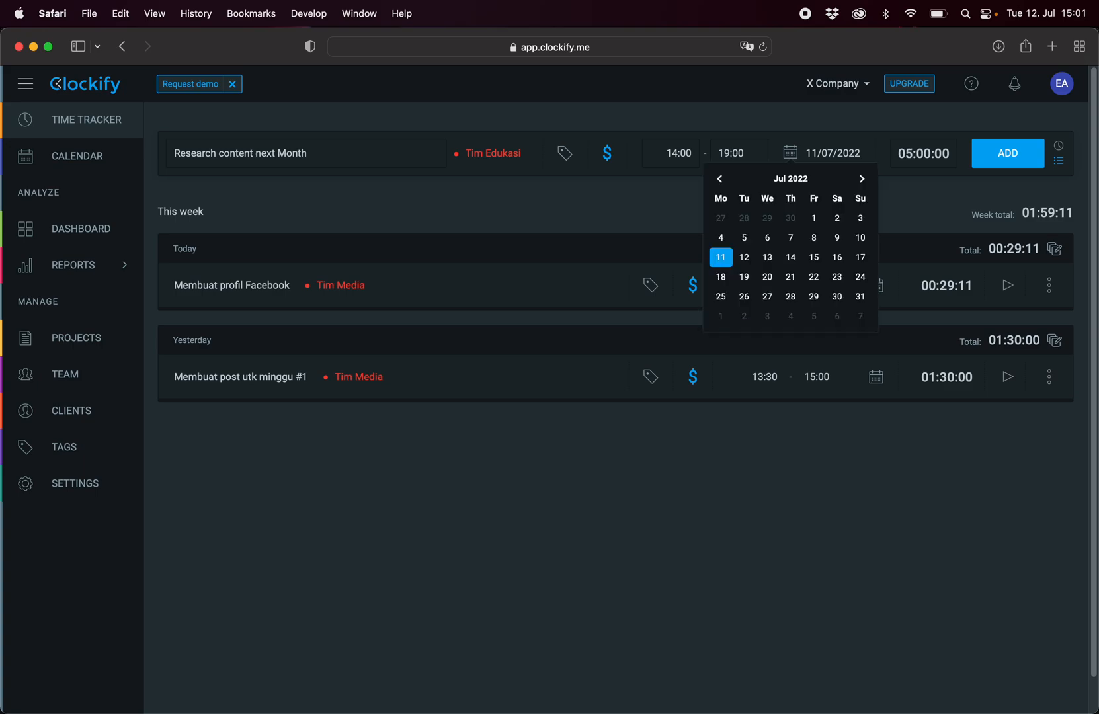
{"action": "left_click", "coordinate": [861, 246]}
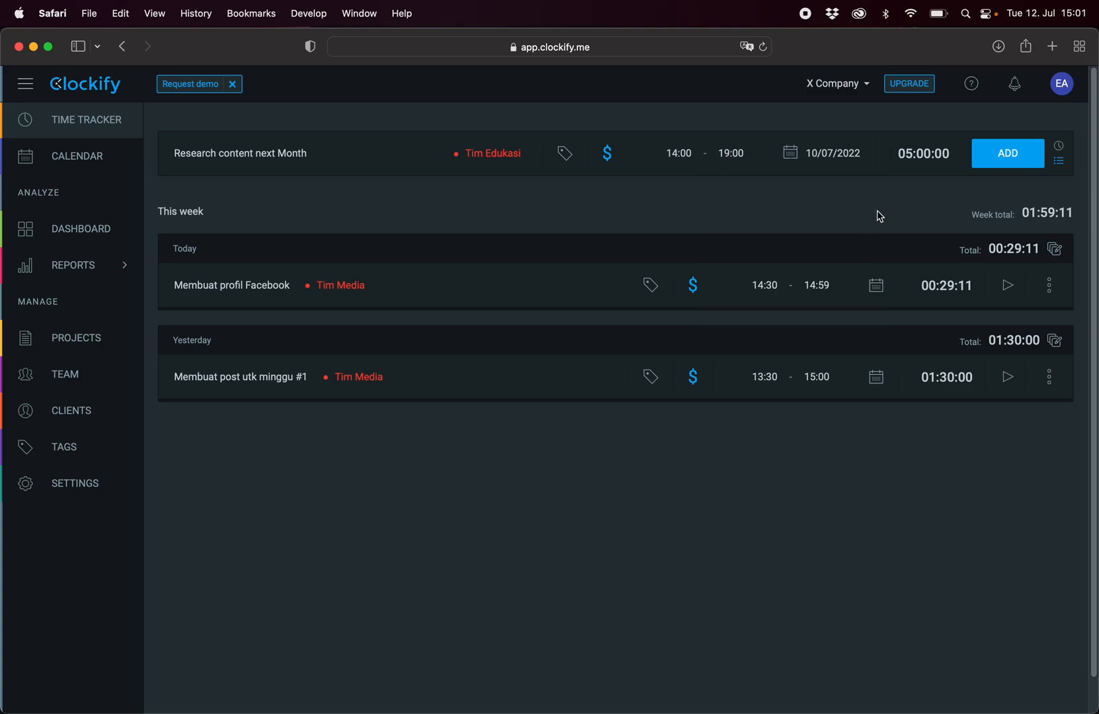
{"action": "left_click", "coordinate": [1010, 160]}
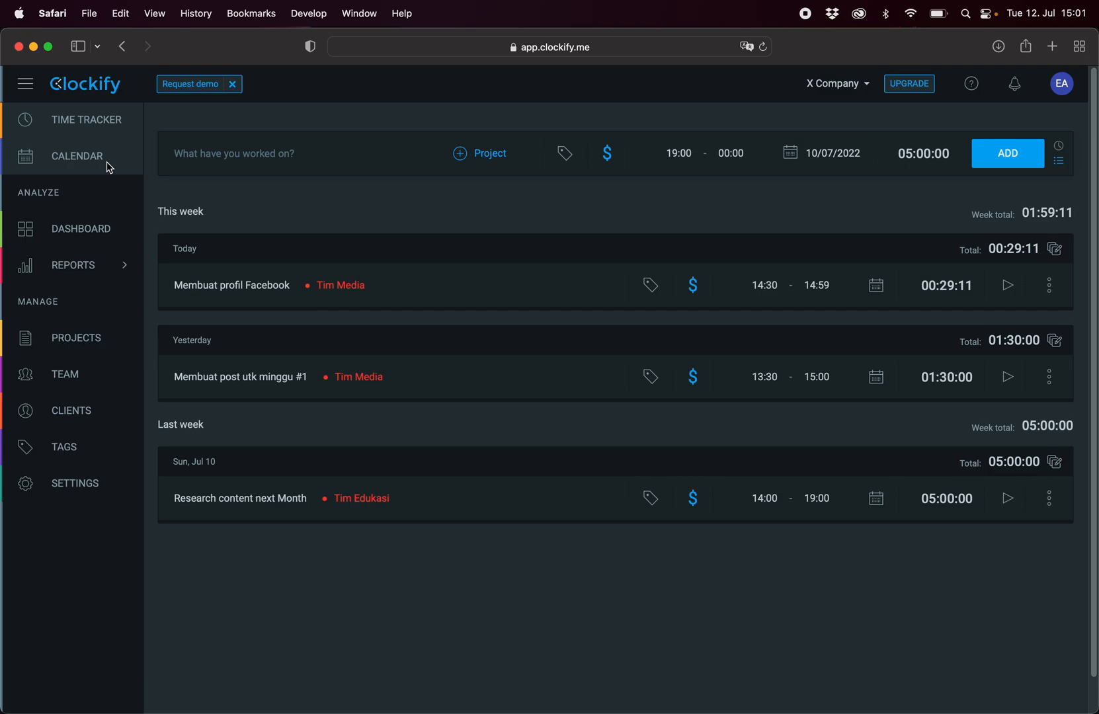
Look through the Summary, Detailed, Shared and Weekly reports
{"action": "left_click", "coordinate": [84, 266]}
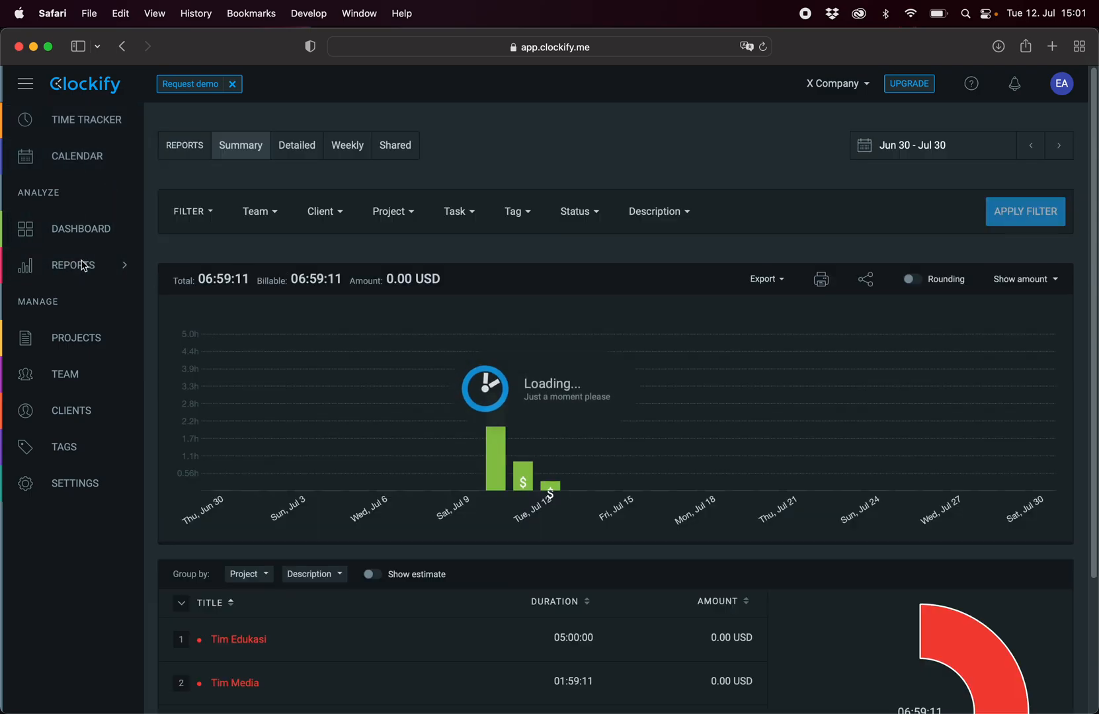
{"action": "mouse_move", "coordinate": [106, 270]}
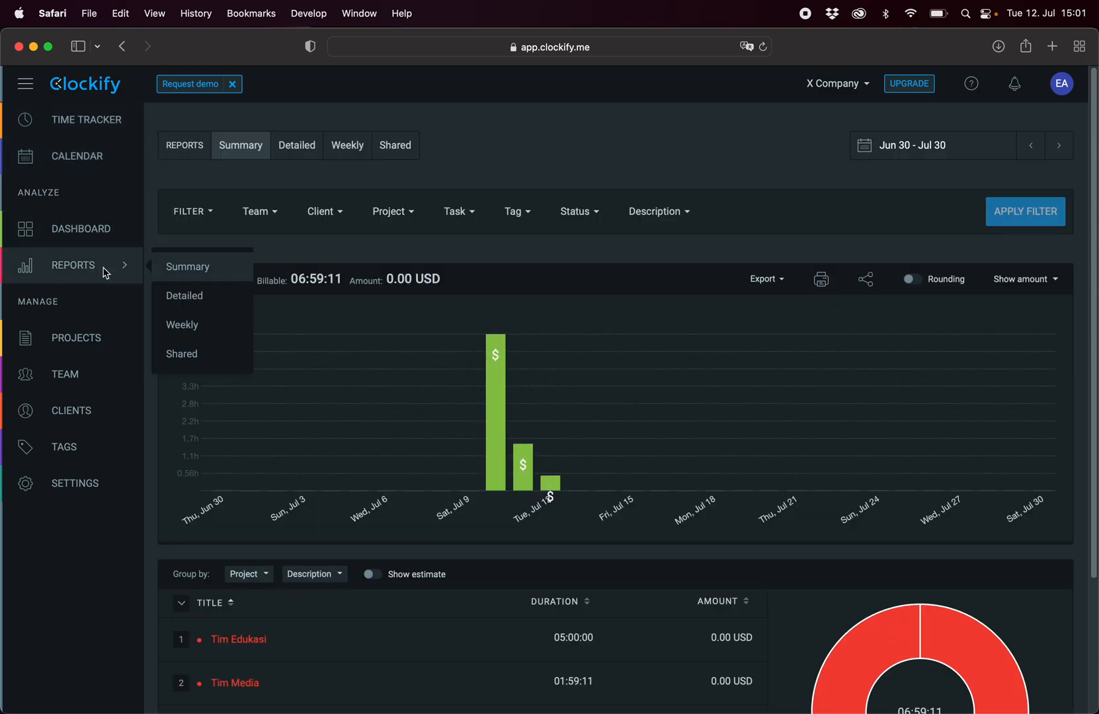
{"action": "left_click", "coordinate": [186, 303]}
{"action": "left_click", "coordinate": [129, 270]}
{"action": "mouse_move", "coordinate": [132, 273]}
{"action": "left_click", "coordinate": [184, 358]}
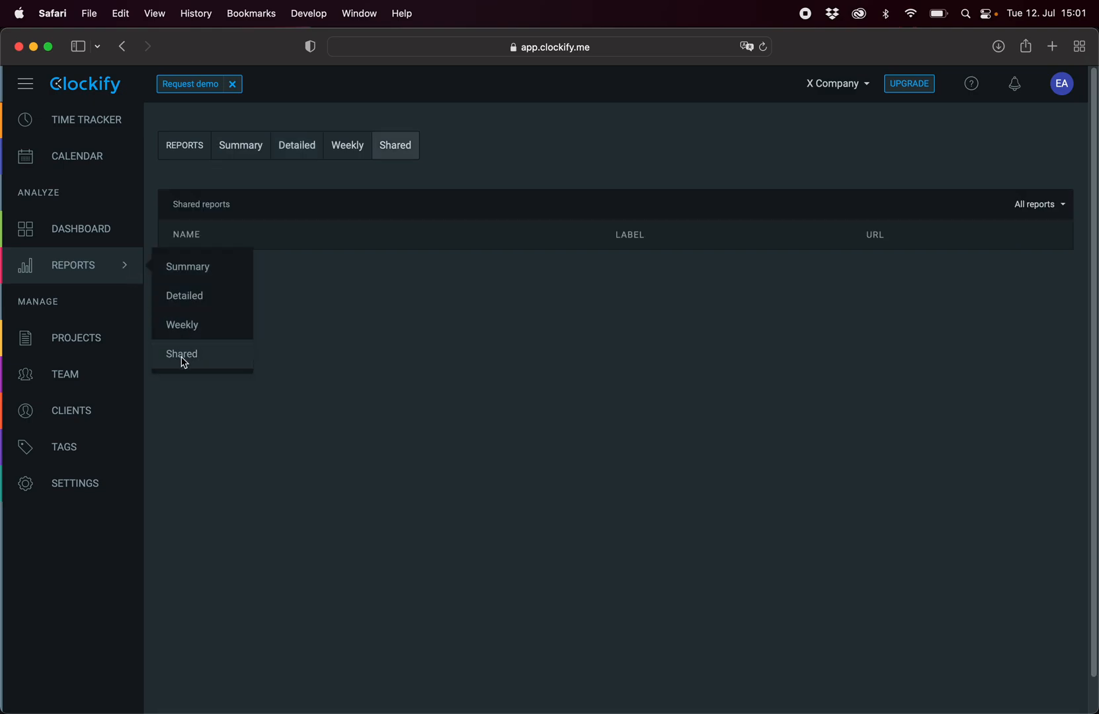
{"action": "left_click", "coordinate": [200, 336]}
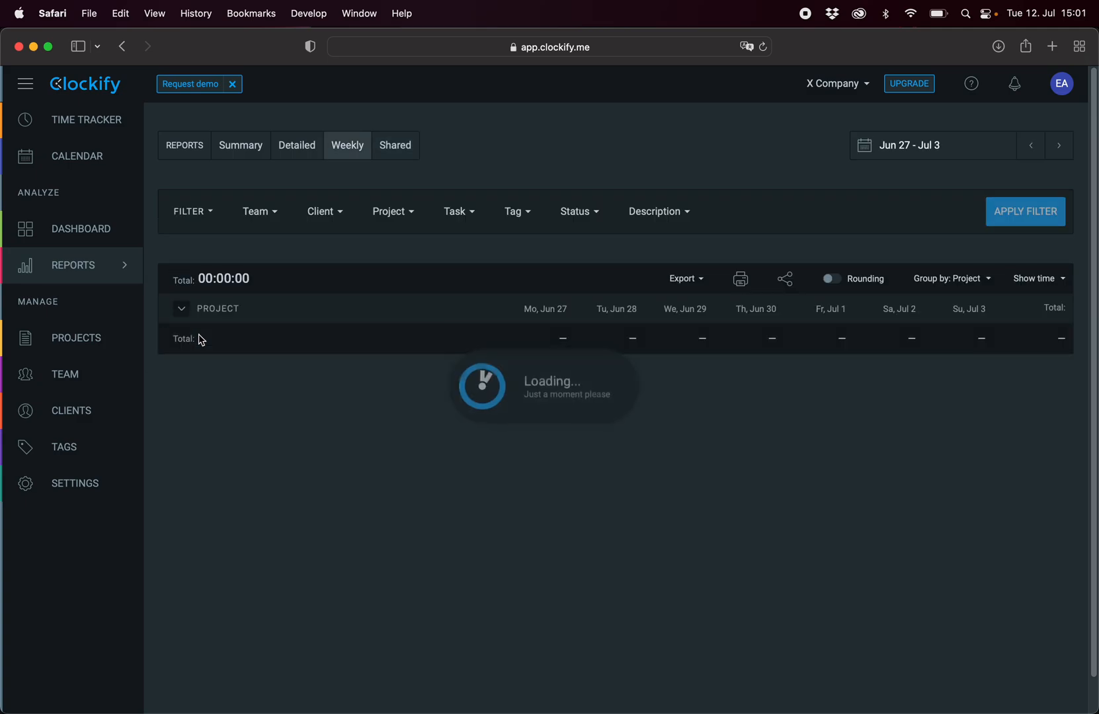
Set the Summary report's date range to Jun 30 – Jul 17, 2022 and examine the hours by day and project
{"action": "left_click", "coordinate": [118, 268]}
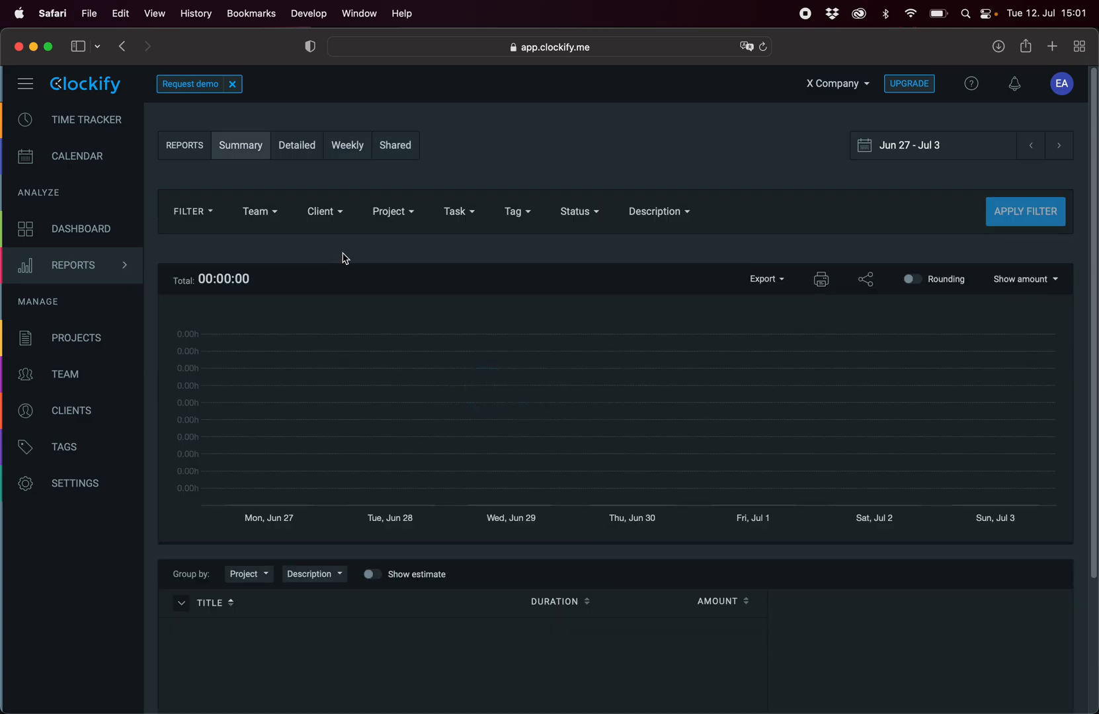
{"action": "left_click", "coordinate": [901, 151]}
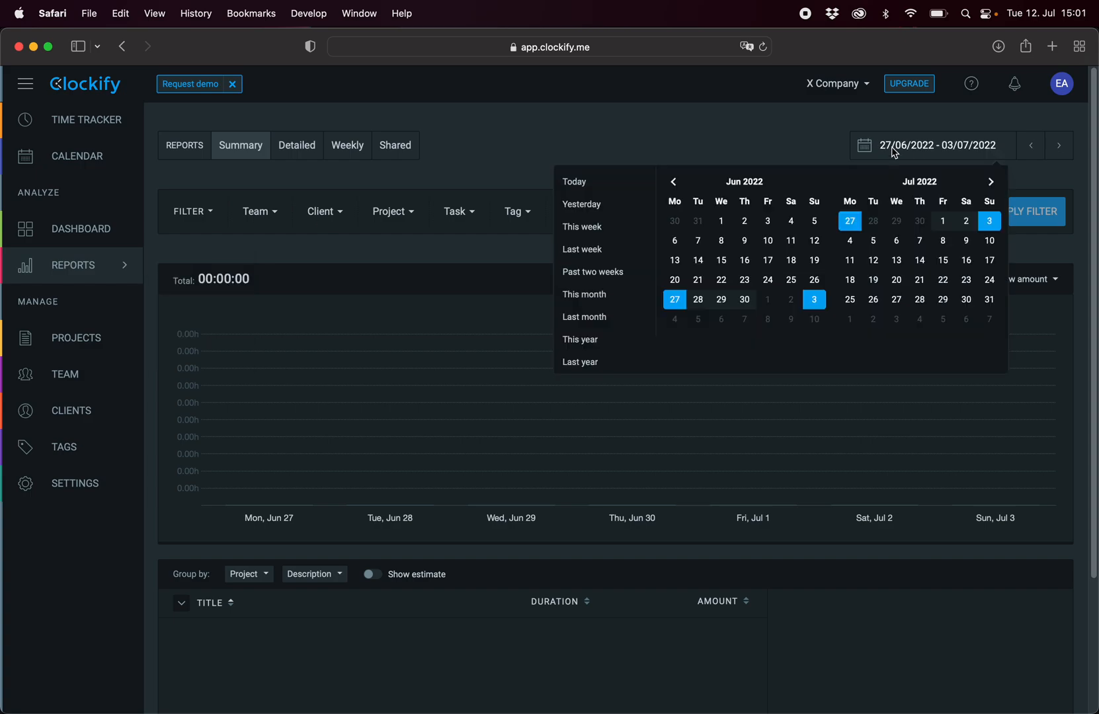
{"action": "left_click", "coordinate": [445, 257]}
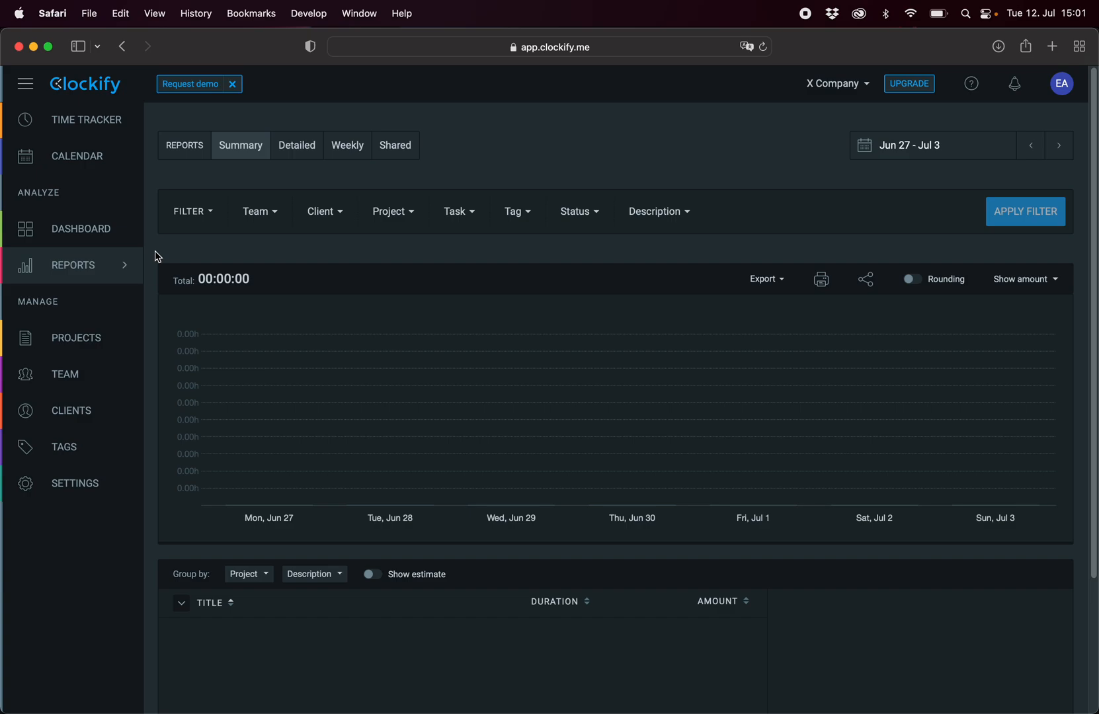
{"action": "mouse_move", "coordinate": [125, 273]}
{"action": "left_click", "coordinate": [907, 152]}
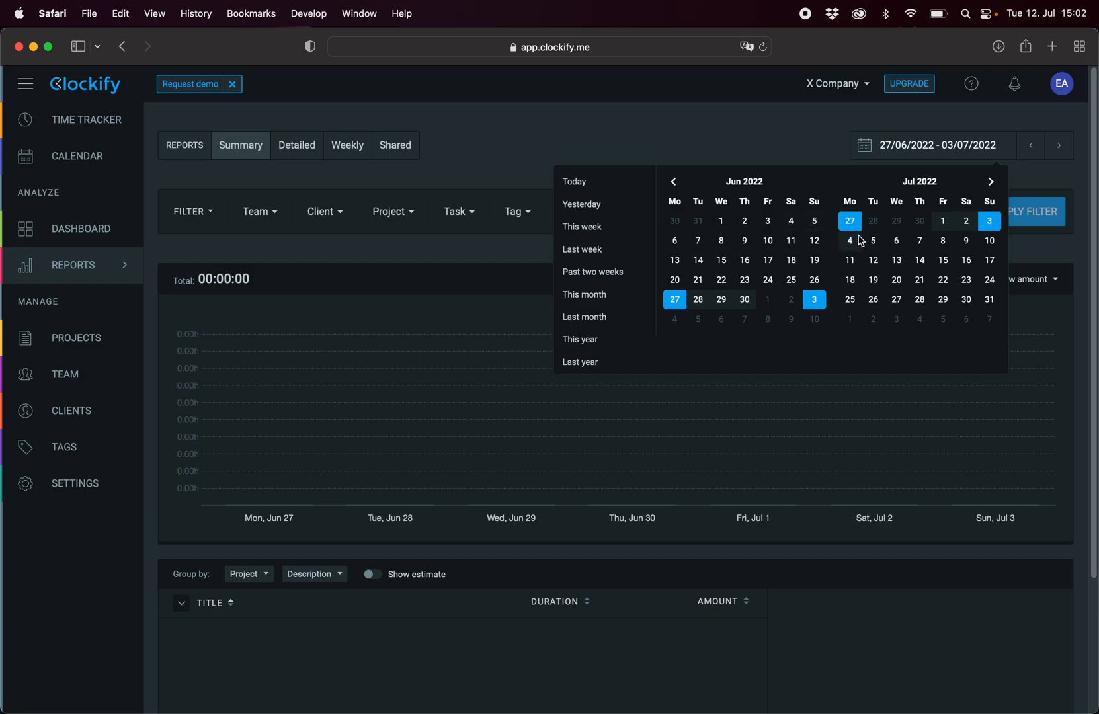
{"action": "left_click", "coordinate": [744, 299]}
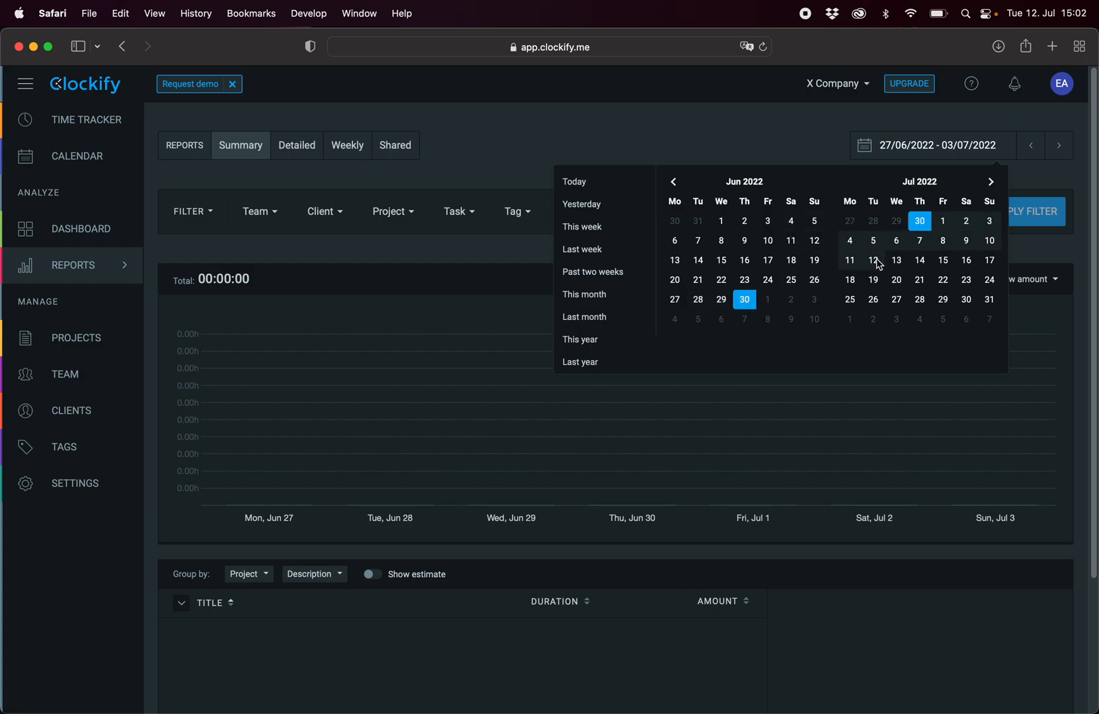
{"action": "left_click", "coordinate": [991, 260]}
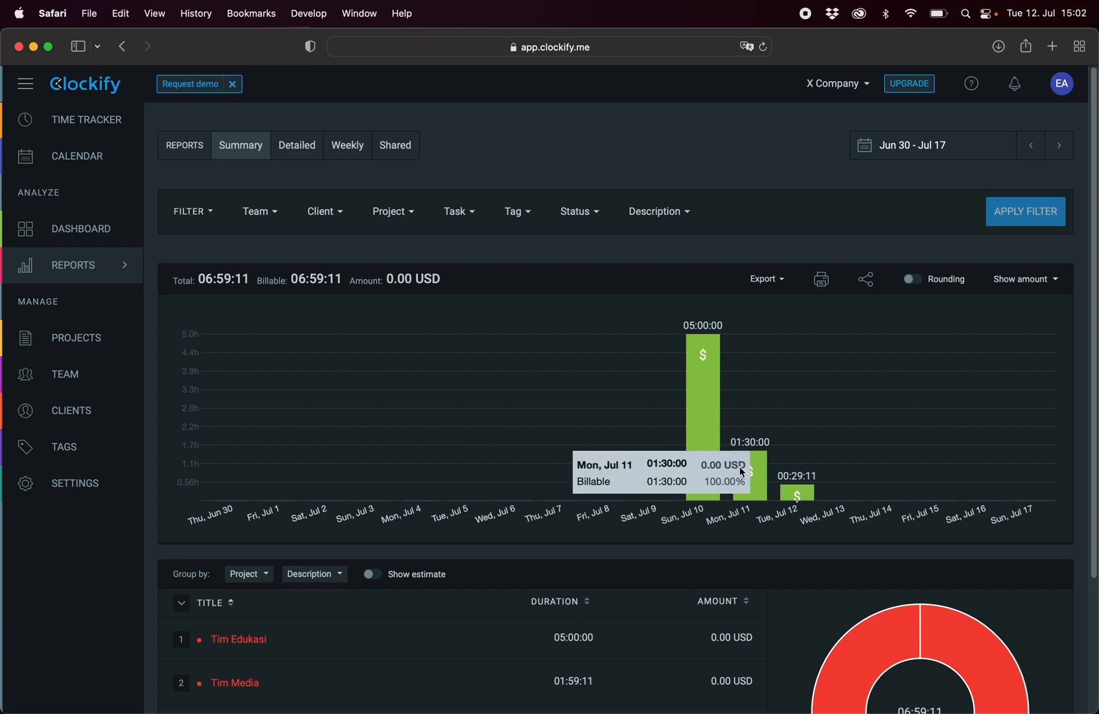
{"action": "mouse_move", "coordinate": [803, 496]}
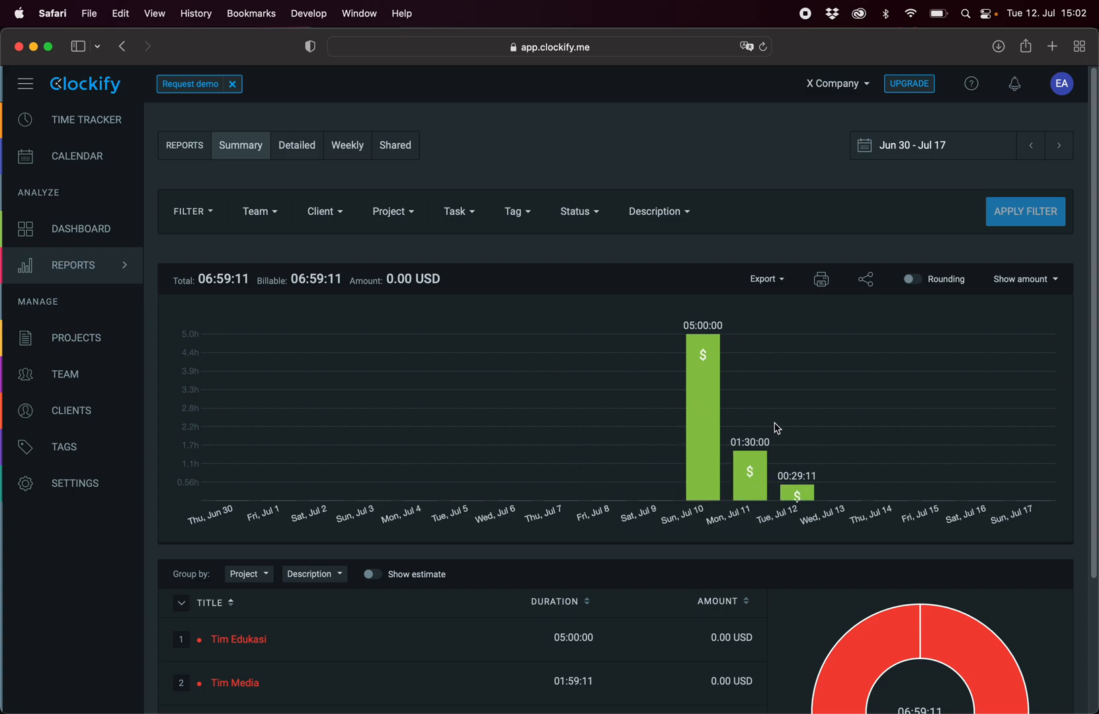
{"action": "scroll", "coordinate": [758, 433], "scroll_direction": "down", "scroll_amount": 5}
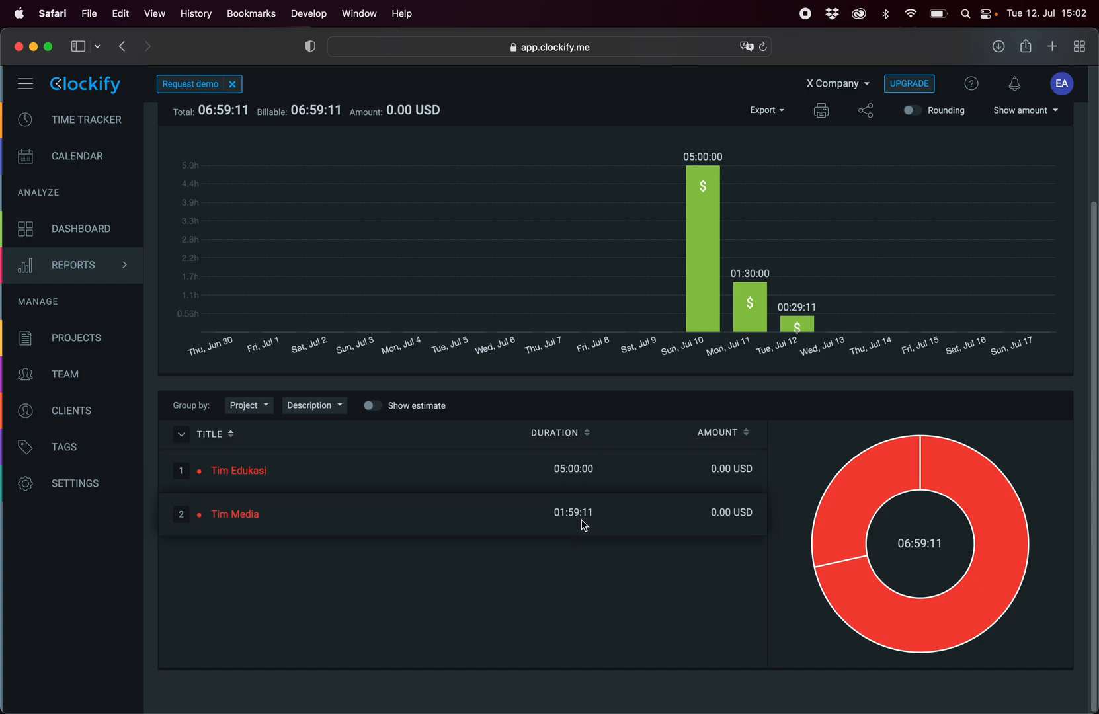
{"action": "scroll", "coordinate": [582, 524], "scroll_direction": "up", "scroll_amount": 4}
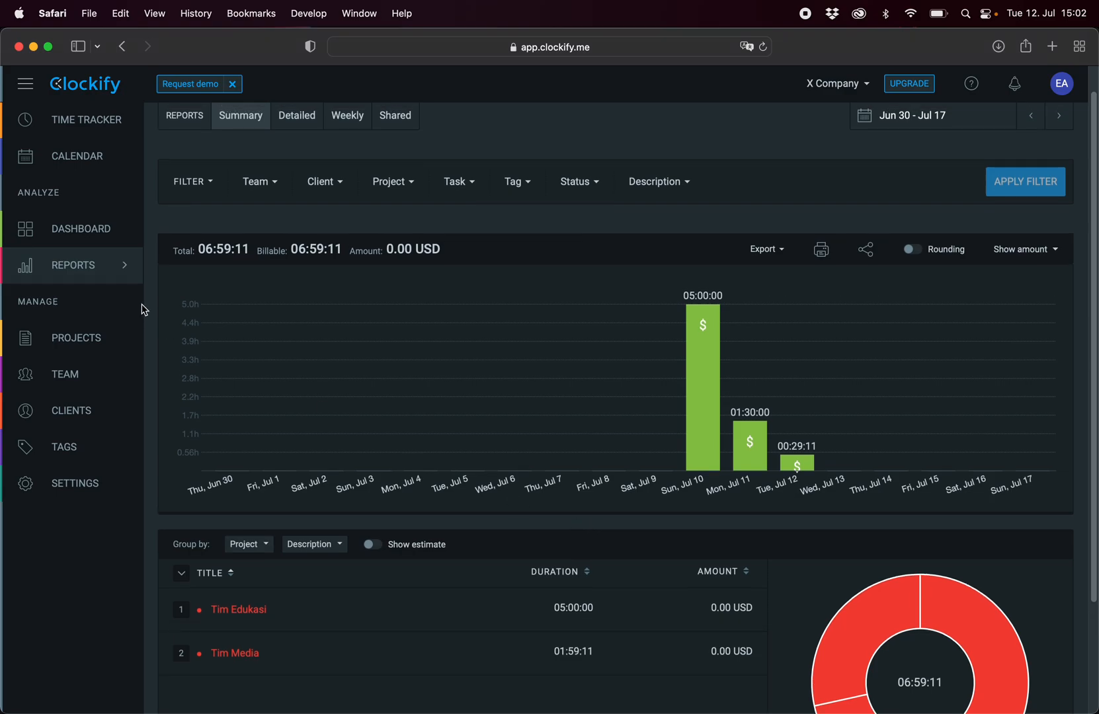
Show the Weekly report for the week of Jul 11 to Jul 17, 2022
{"action": "left_click", "coordinate": [189, 325]}
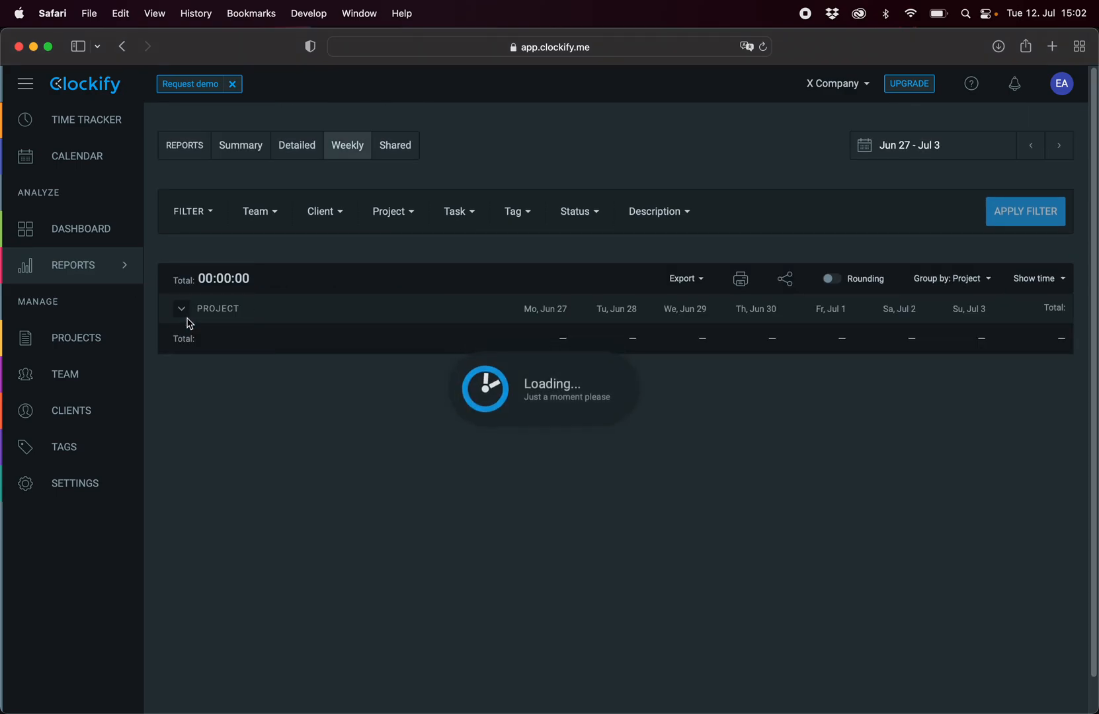
{"action": "left_click", "coordinate": [912, 147]}
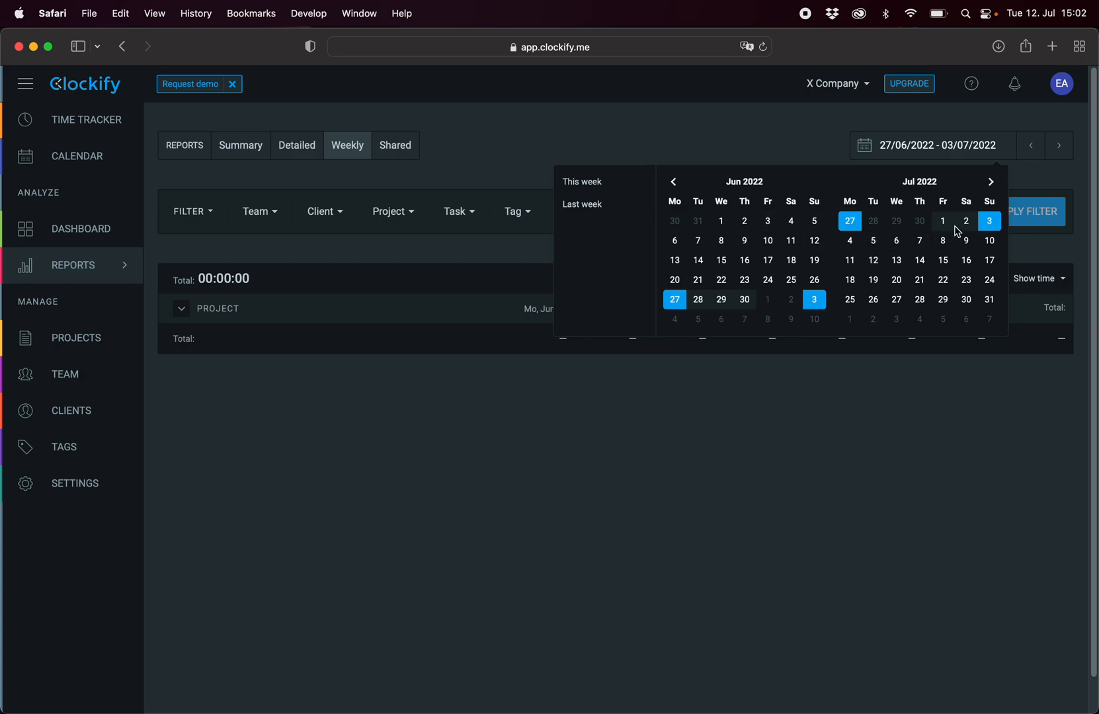
{"action": "left_click", "coordinate": [850, 260]}
{"action": "left_click", "coordinate": [988, 262]}
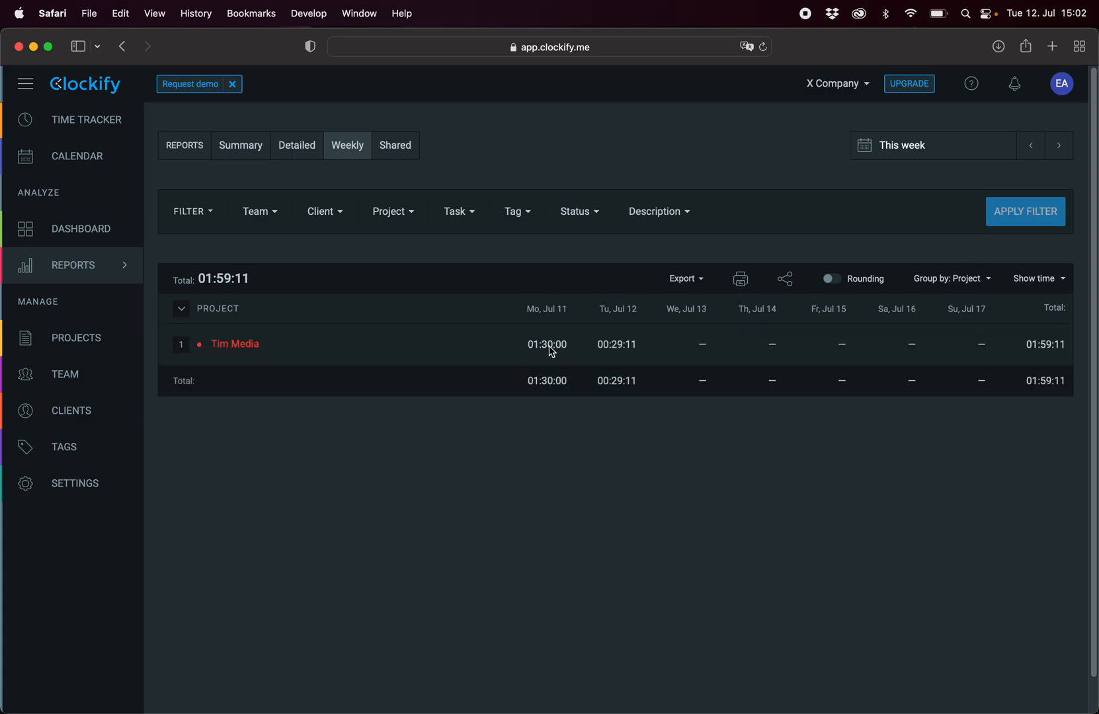
View which filter types can be shown in the Weekly report, without changing the selection
{"action": "left_click", "coordinate": [182, 314]}
{"action": "left_click", "coordinate": [183, 315]}
{"action": "left_click", "coordinate": [197, 212]}
{"action": "left_click", "coordinate": [197, 214]}
{"action": "left_click", "coordinate": [197, 215]}
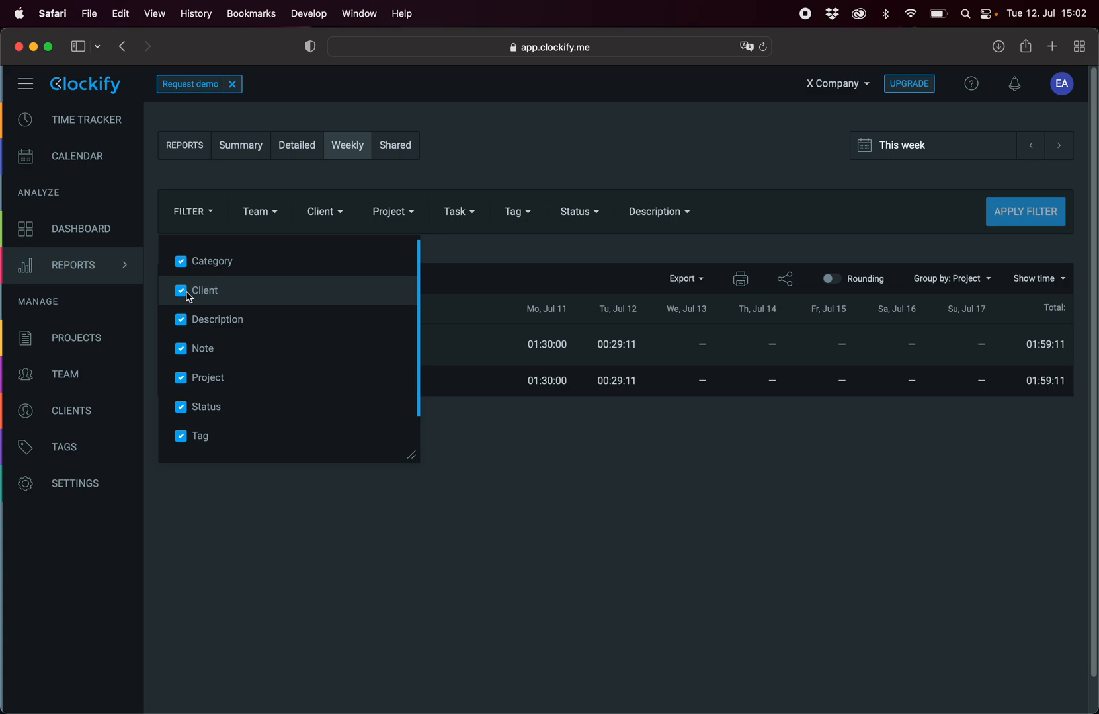
{"action": "left_click", "coordinate": [547, 482]}
{"action": "left_click", "coordinate": [208, 216]}
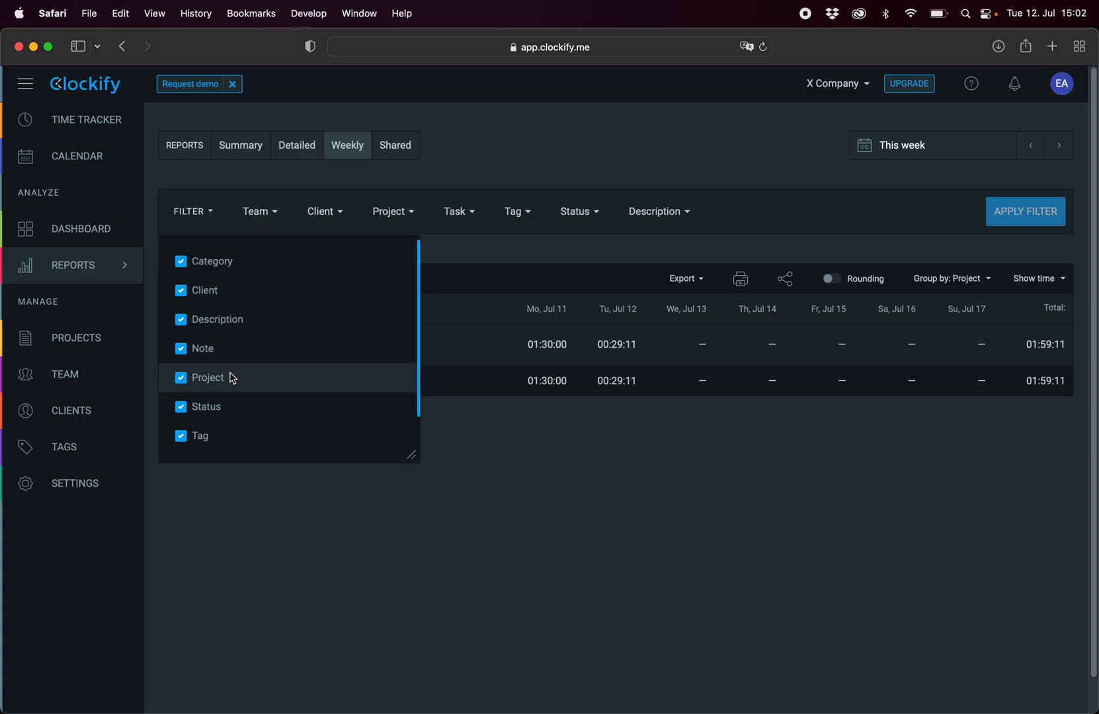
View the Weekly report's team, client and project filter options, briefly selecting and deselecting Tim Edukasi
{"action": "left_click", "coordinate": [262, 211]}
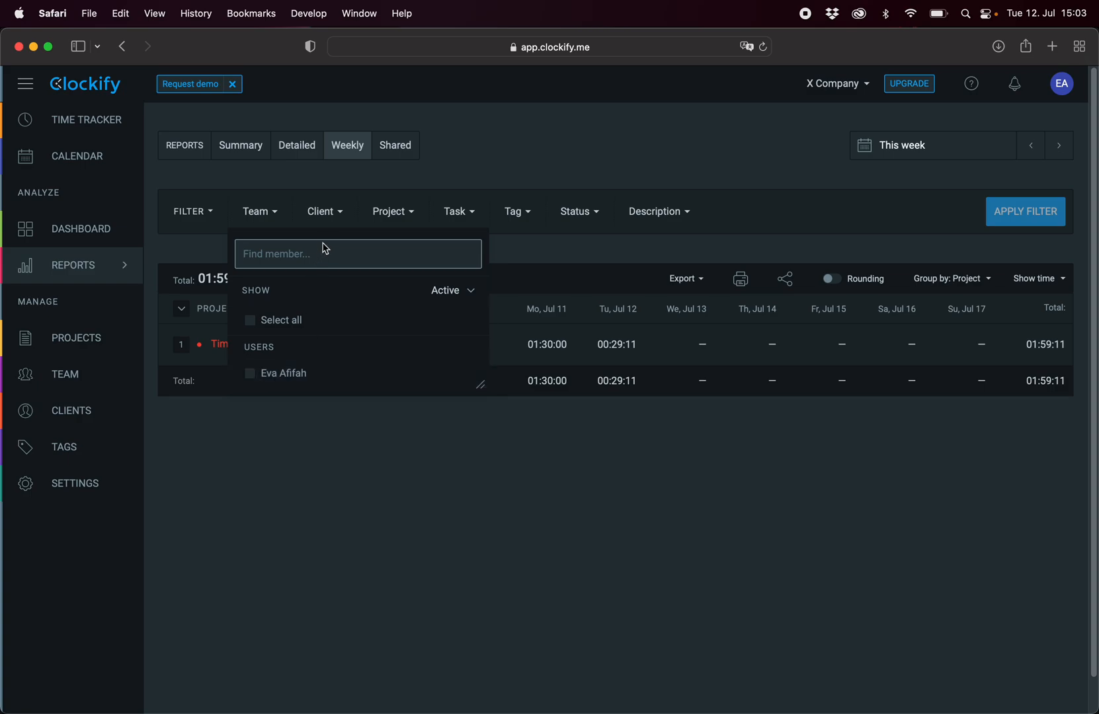
{"action": "left_click", "coordinate": [324, 212]}
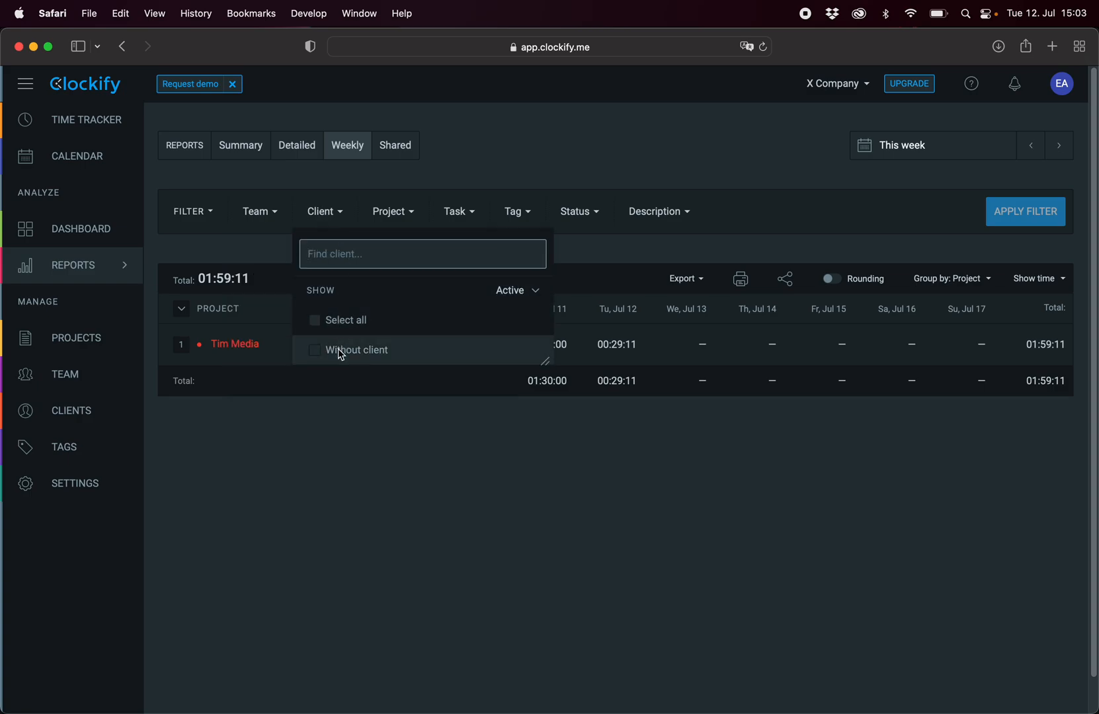
{"action": "left_click", "coordinate": [396, 211]}
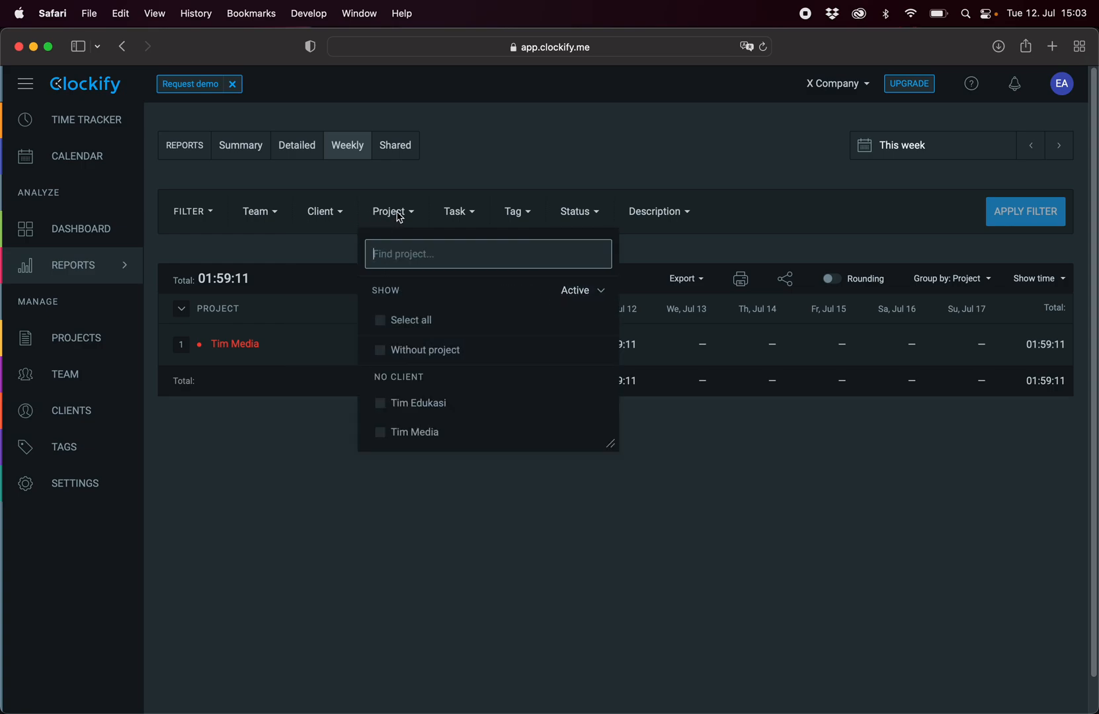
{"action": "left_click", "coordinate": [381, 406]}
{"action": "left_click", "coordinate": [381, 406]}
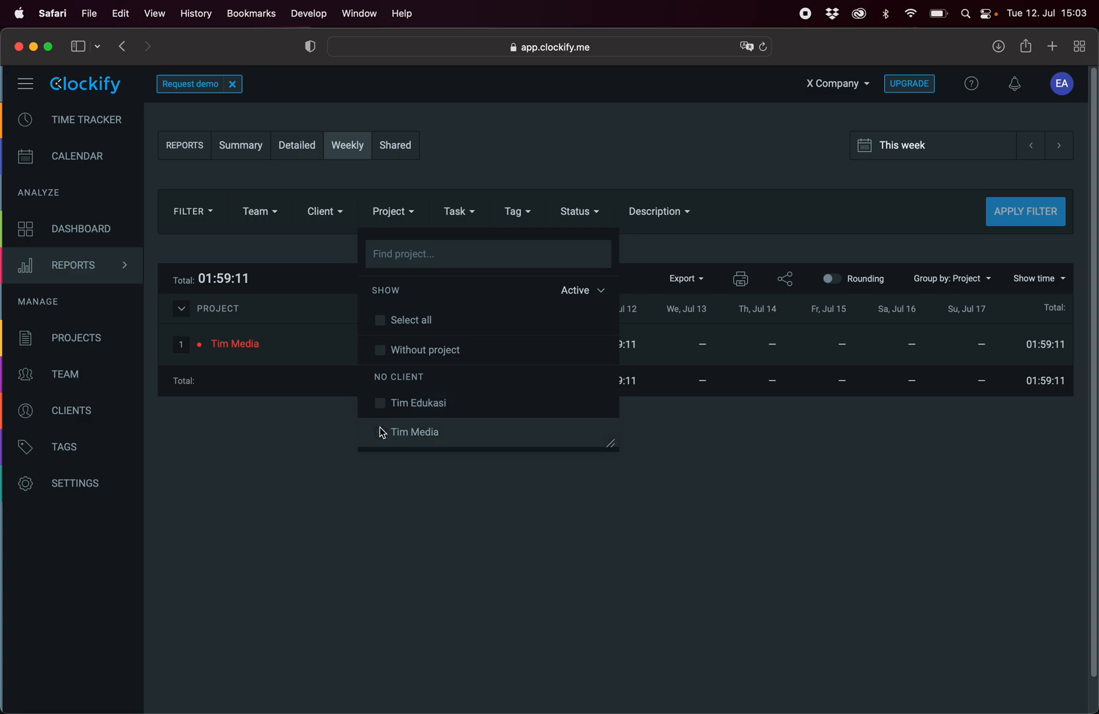
View the Weekly report's task, tag, status and description filters without applying any
{"action": "left_click", "coordinate": [459, 212]}
{"action": "left_click", "coordinate": [529, 212]}
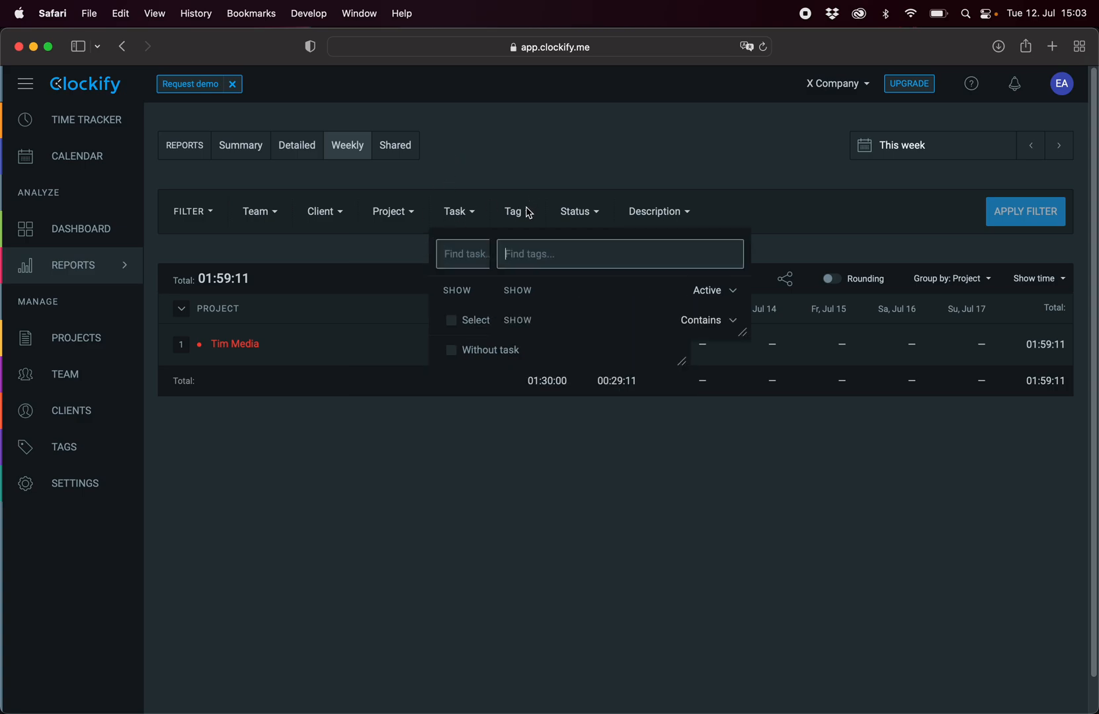
{"action": "left_click", "coordinate": [459, 212]}
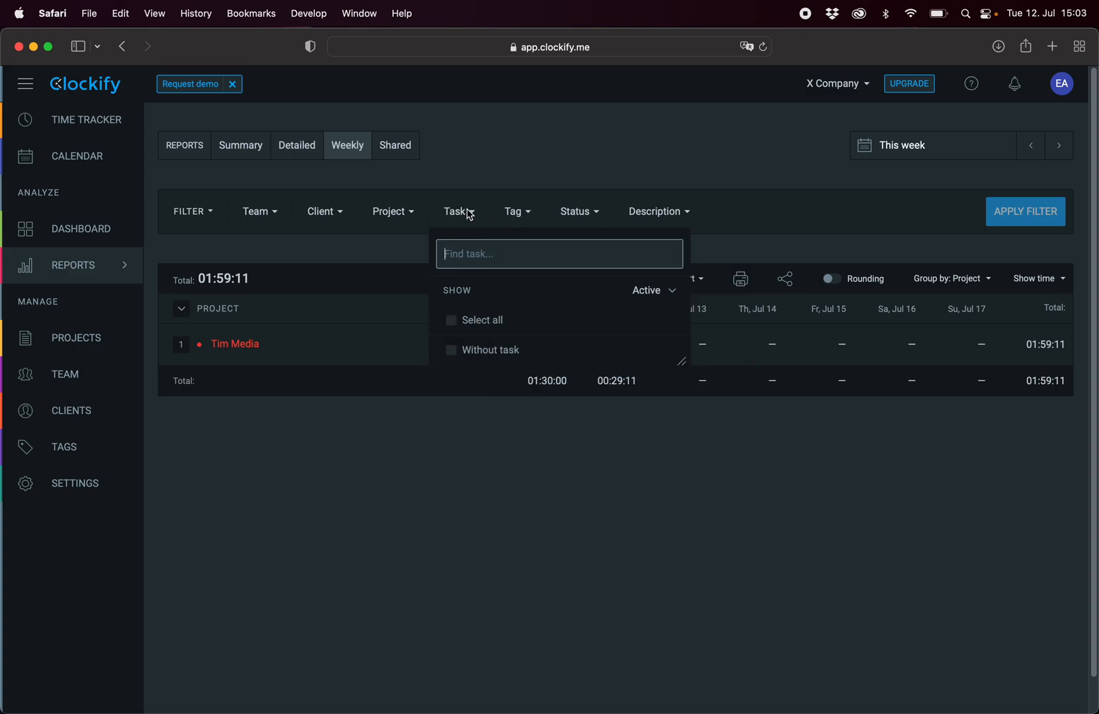
{"action": "left_click", "coordinate": [525, 217]}
{"action": "left_click", "coordinate": [585, 218]}
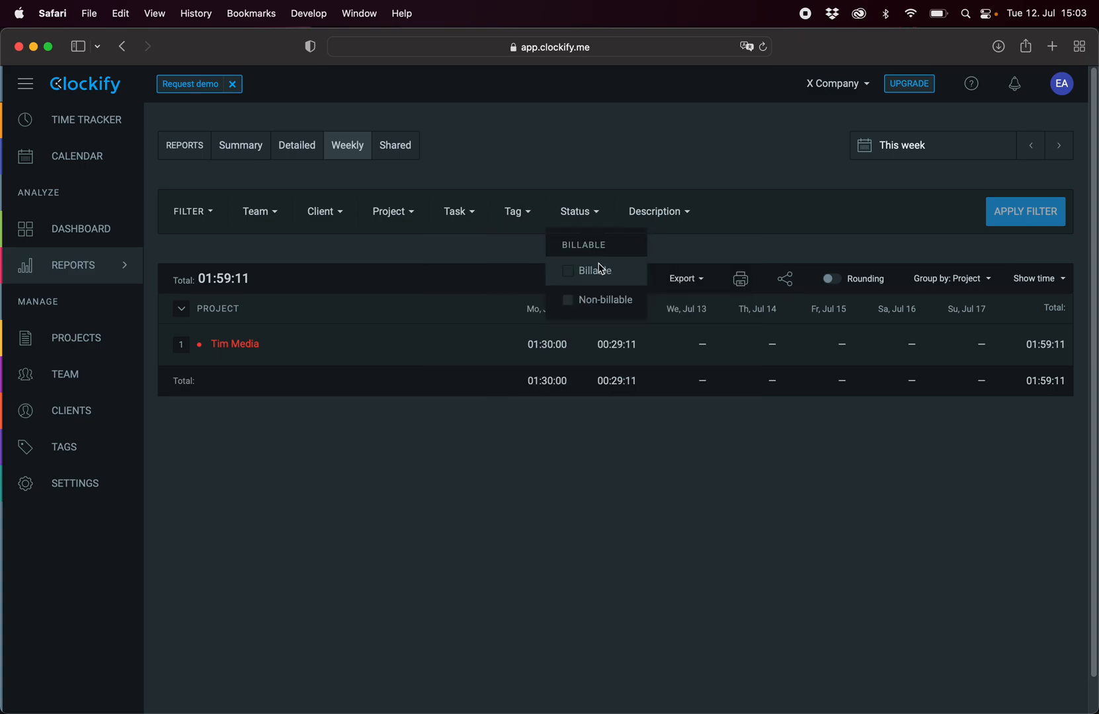
{"action": "left_click", "coordinate": [660, 213]}
{"action": "left_click", "coordinate": [581, 223]}
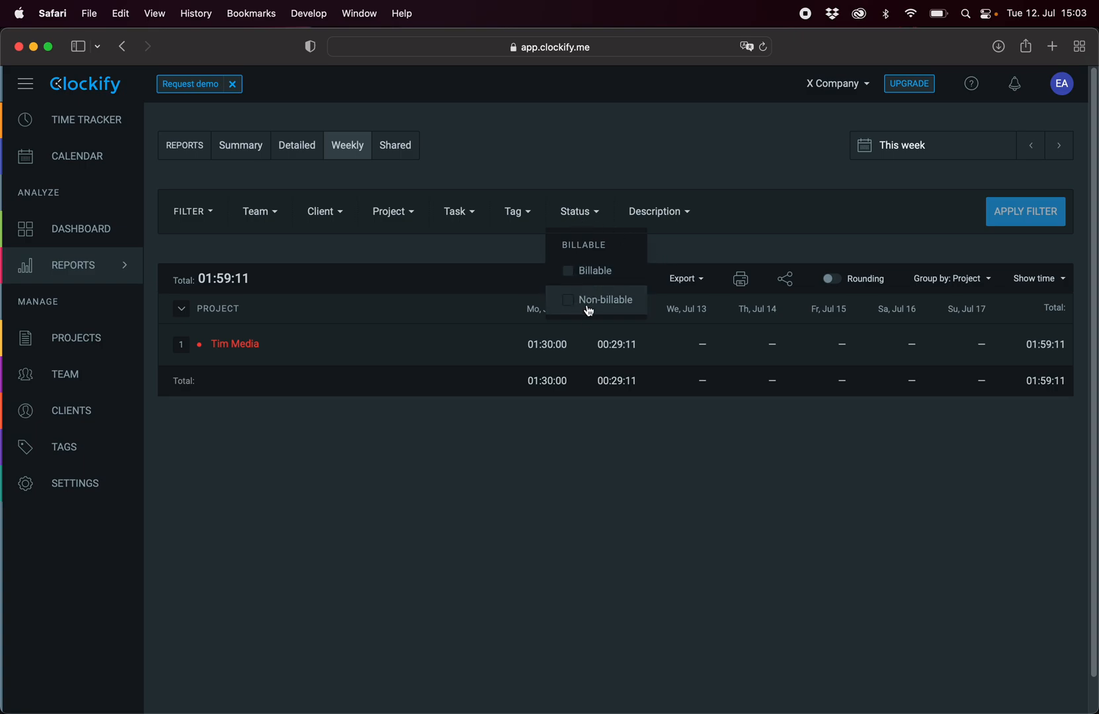
View the Weekly report's description and status filter options again without applying any
{"action": "left_click", "coordinate": [675, 227]}
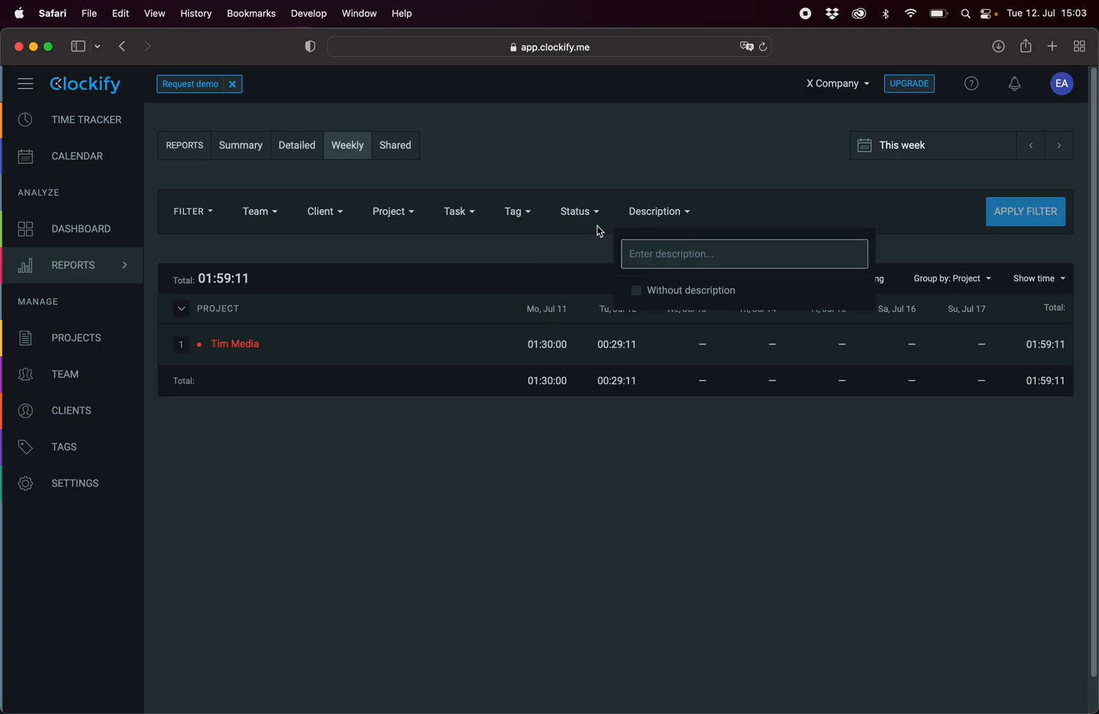
{"action": "left_click", "coordinate": [577, 215]}
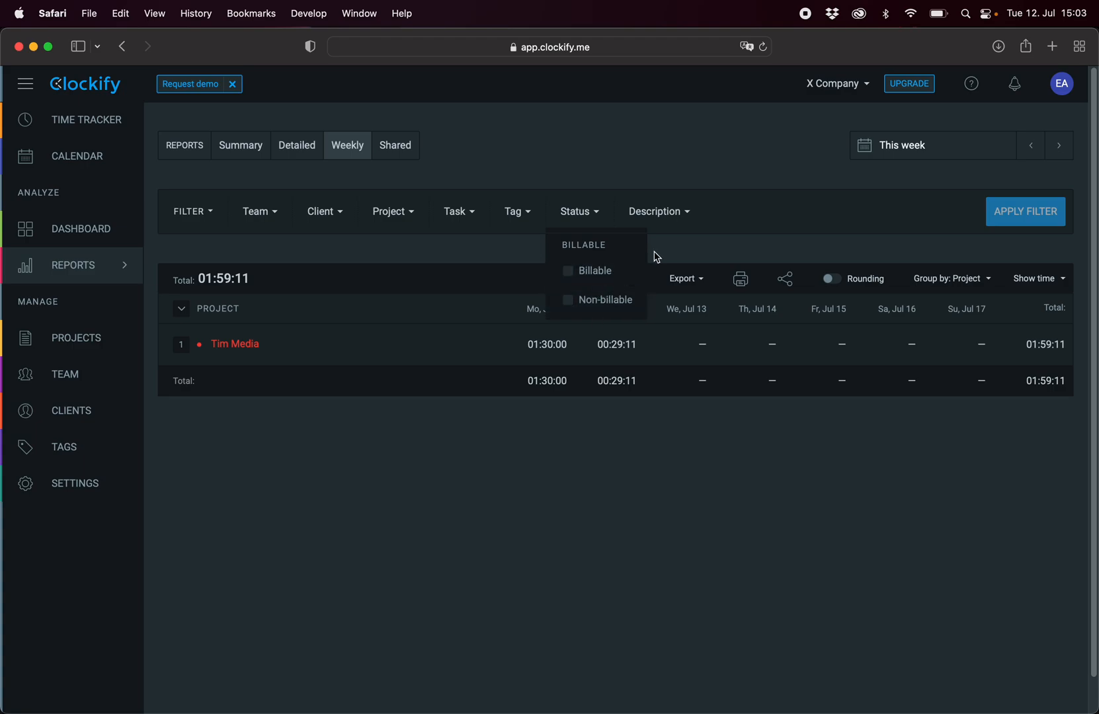
{"action": "left_click", "coordinate": [574, 220]}
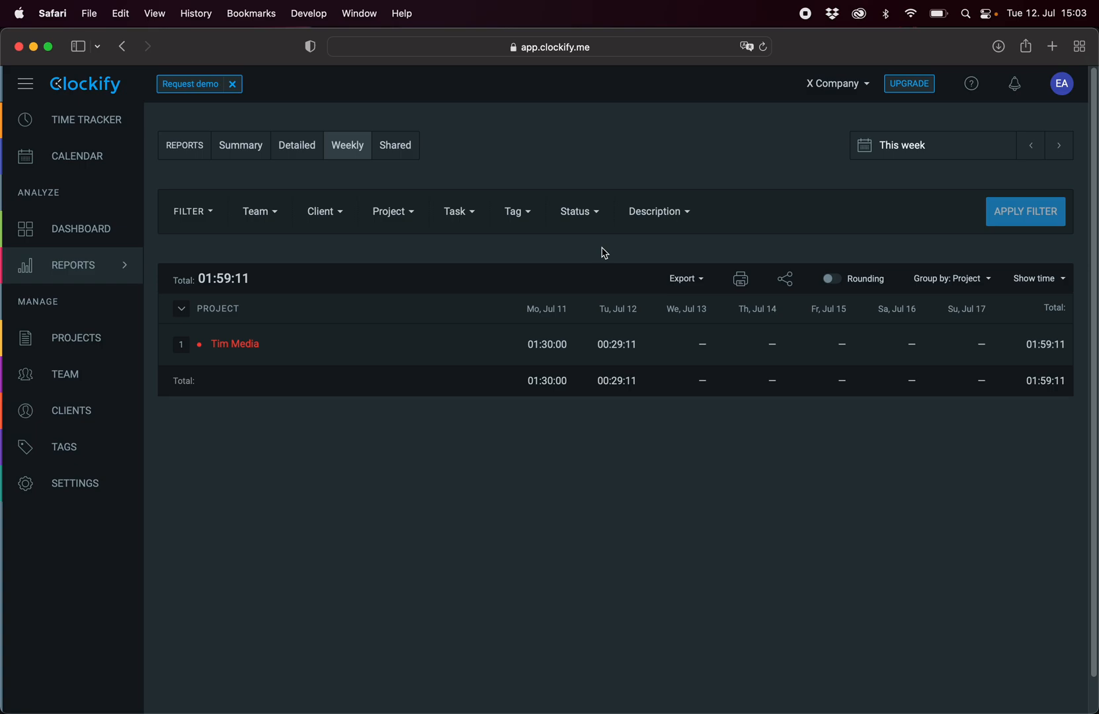
{"action": "left_click", "coordinate": [684, 225]}
{"action": "left_click", "coordinate": [684, 225]}
Switch to the Summary report and set its status filter to Billable
{"action": "mouse_move", "coordinate": [123, 270]}
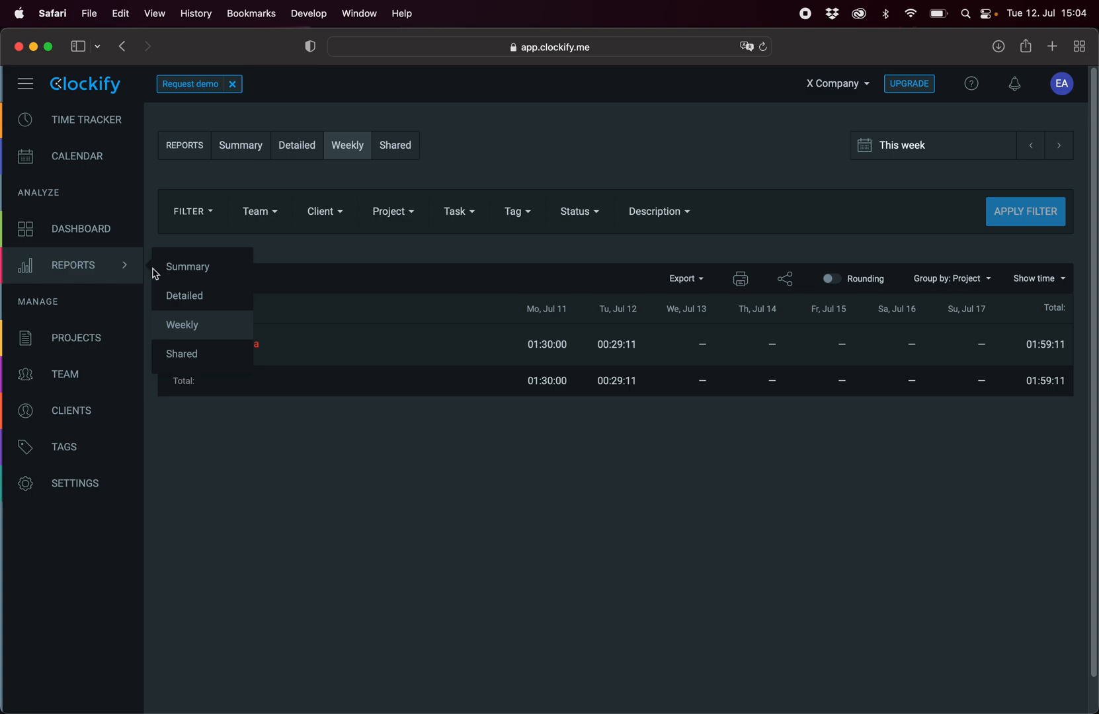
{"action": "left_click", "coordinate": [180, 271]}
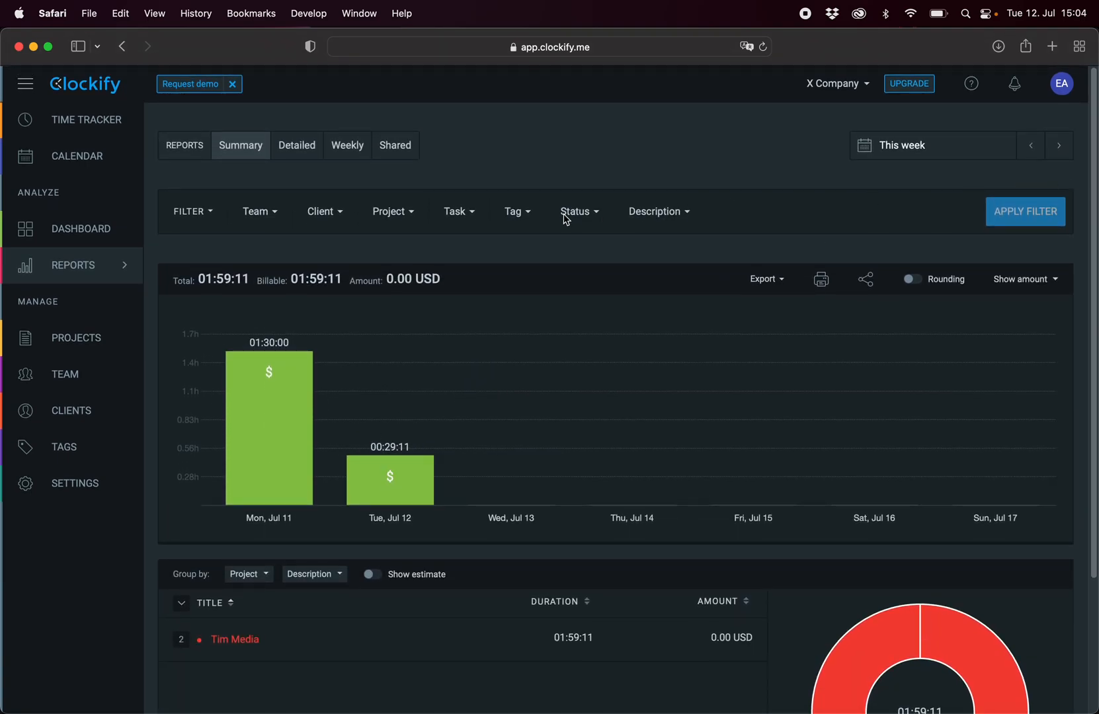
{"action": "left_click", "coordinate": [567, 220]}
{"action": "left_click", "coordinate": [567, 270]}
Select all projects in the Summary report's project filter and apply the filters
{"action": "left_click", "coordinate": [527, 215]}
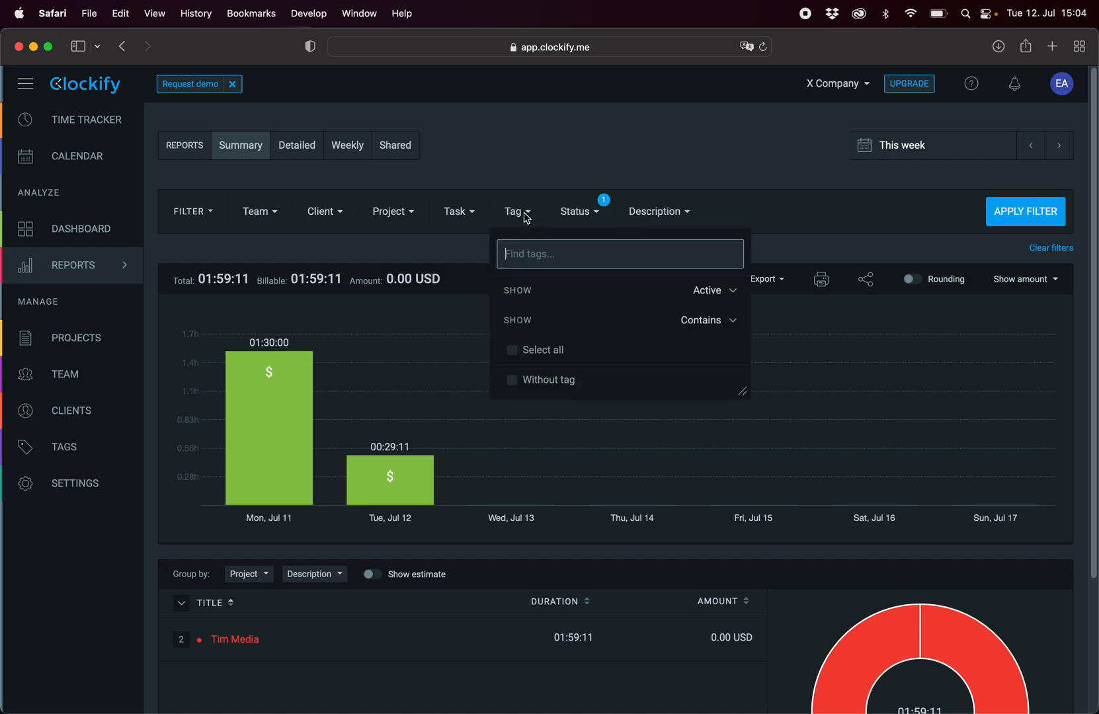
{"action": "left_click", "coordinate": [470, 215]}
{"action": "left_click", "coordinate": [408, 216]}
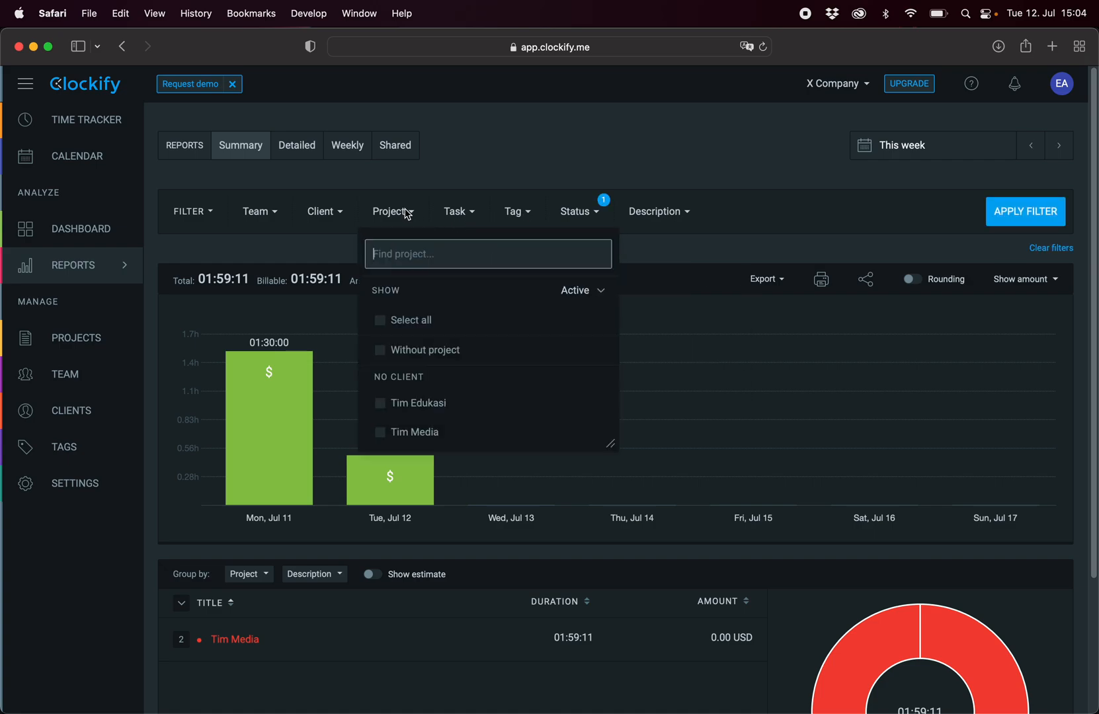
{"action": "left_click", "coordinate": [380, 320]}
{"action": "left_click", "coordinate": [690, 234]}
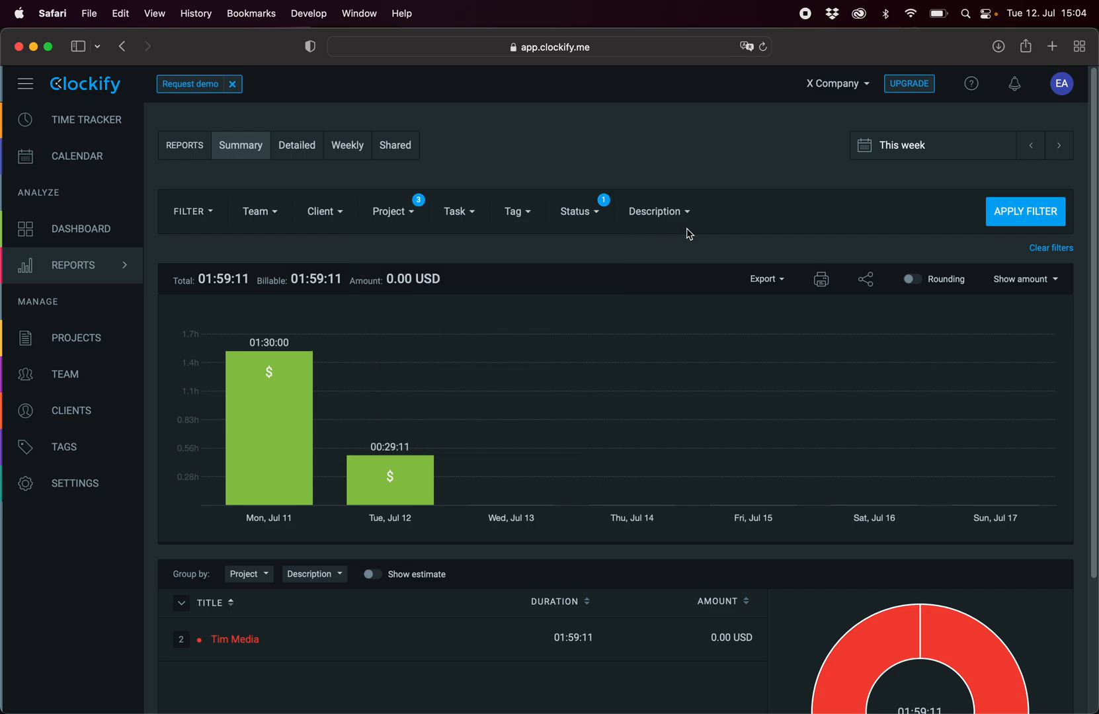
{"action": "left_click", "coordinate": [1051, 210]}
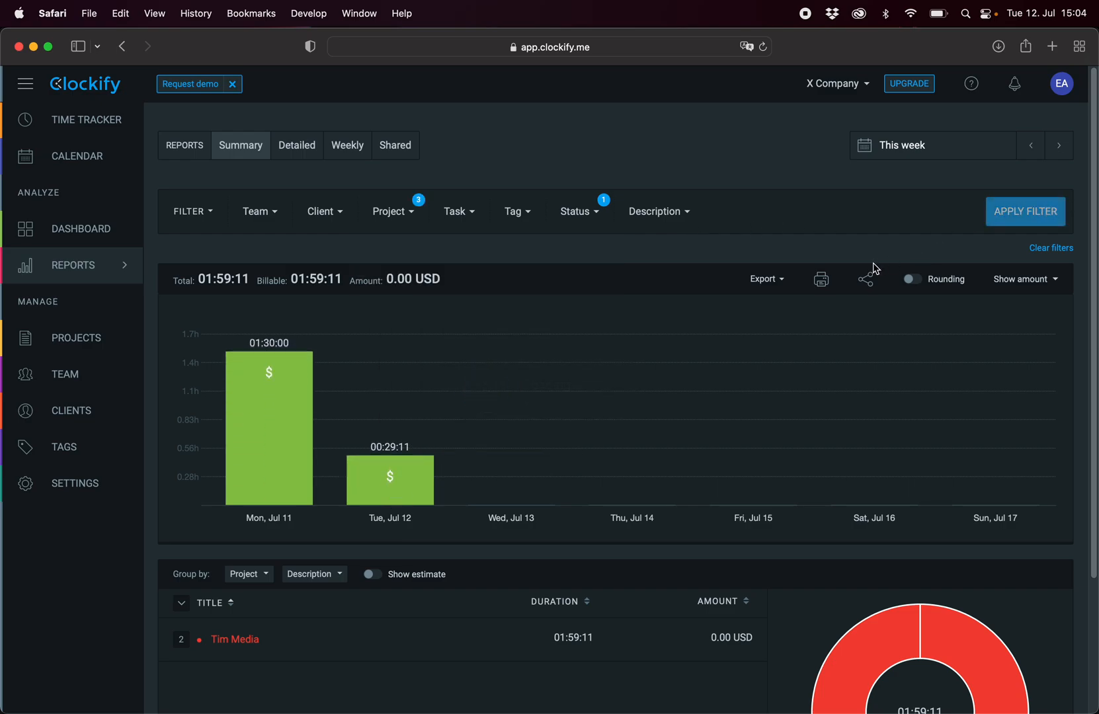
Export the filtered Summary report as a PDF
{"action": "left_click", "coordinate": [766, 286]}
{"action": "left_click", "coordinate": [776, 314]}
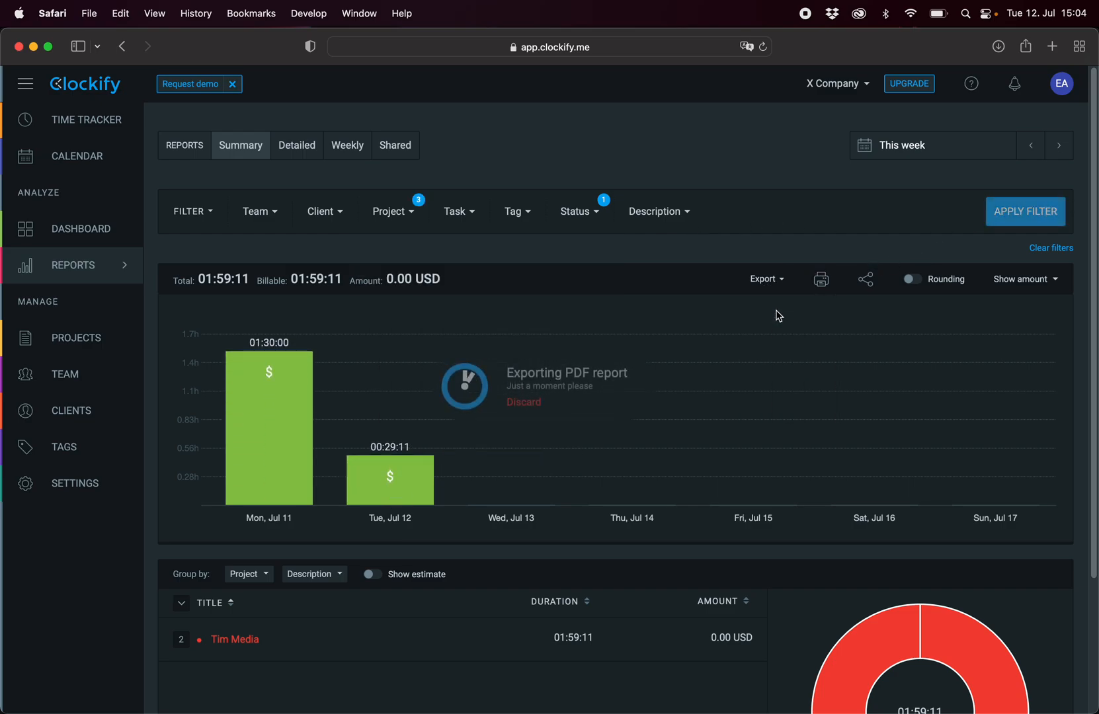
{"action": "mouse_move", "coordinate": [1087, 457]}
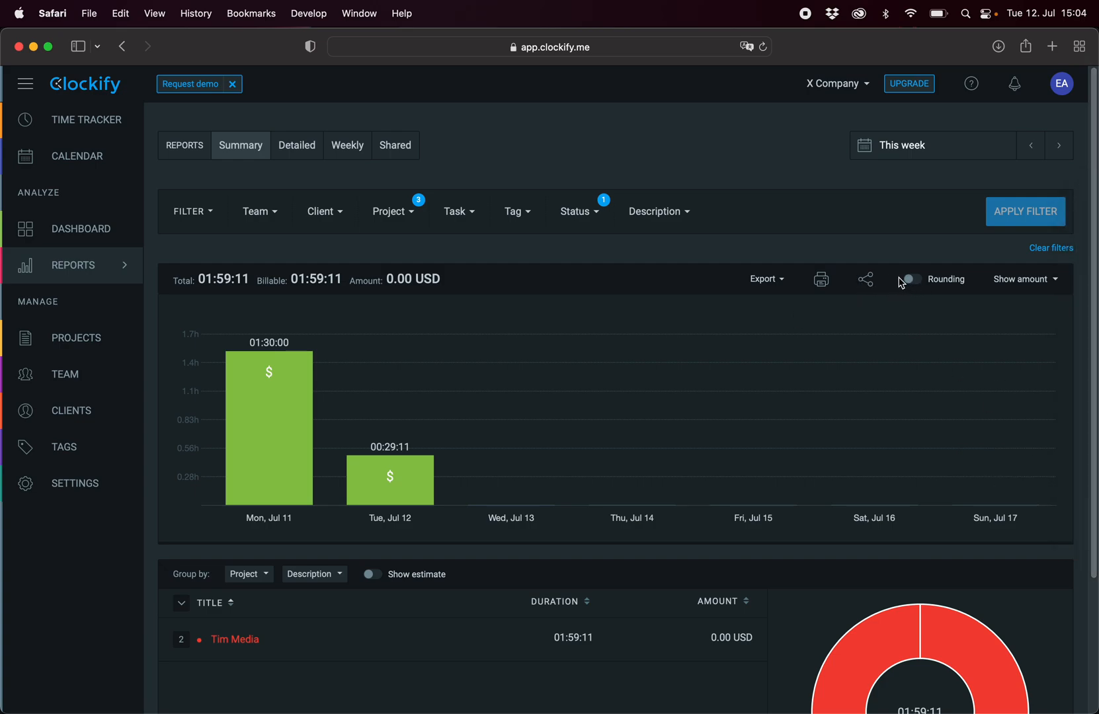
View the Summary report's export customization settings, briefly toggling right-to-left text display, and close them without saving
{"action": "left_click", "coordinate": [827, 281]}
{"action": "left_click", "coordinate": [775, 277]}
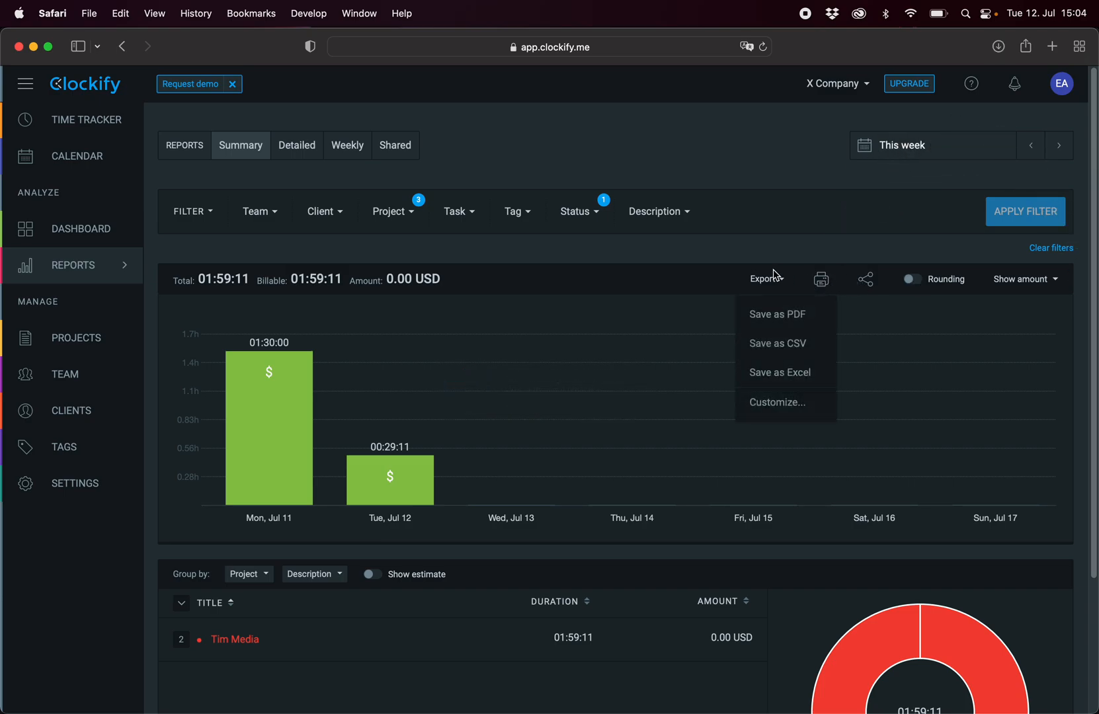
{"action": "left_click", "coordinate": [799, 405]}
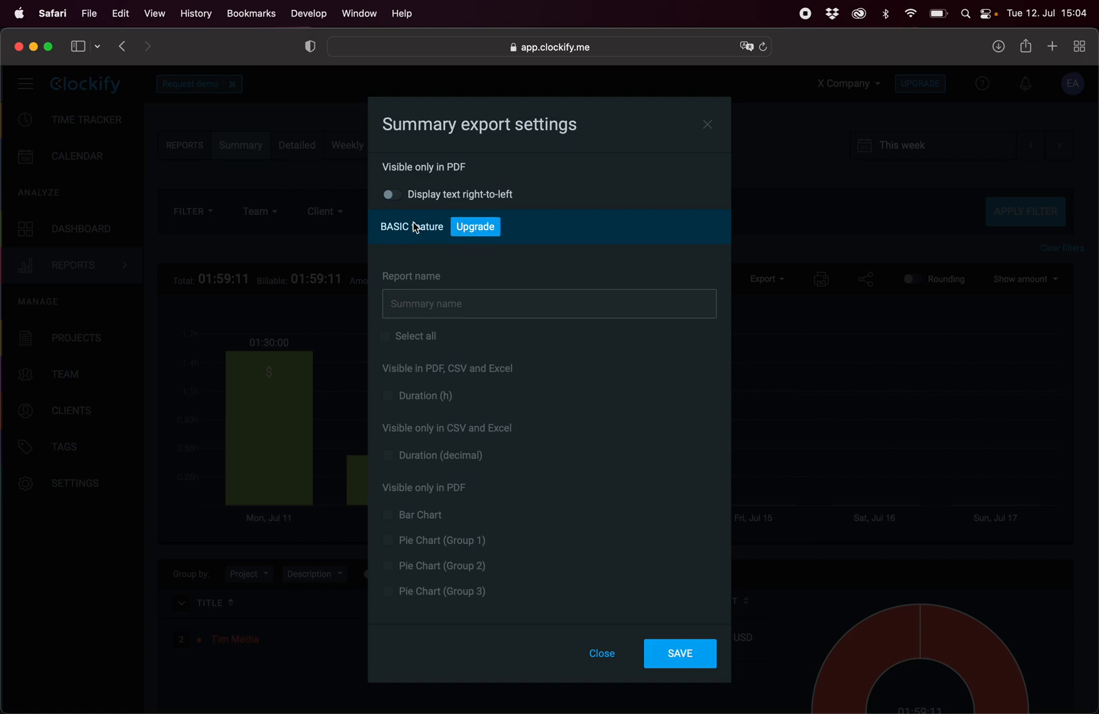
{"action": "left_click", "coordinate": [395, 196]}
{"action": "left_click", "coordinate": [395, 197]}
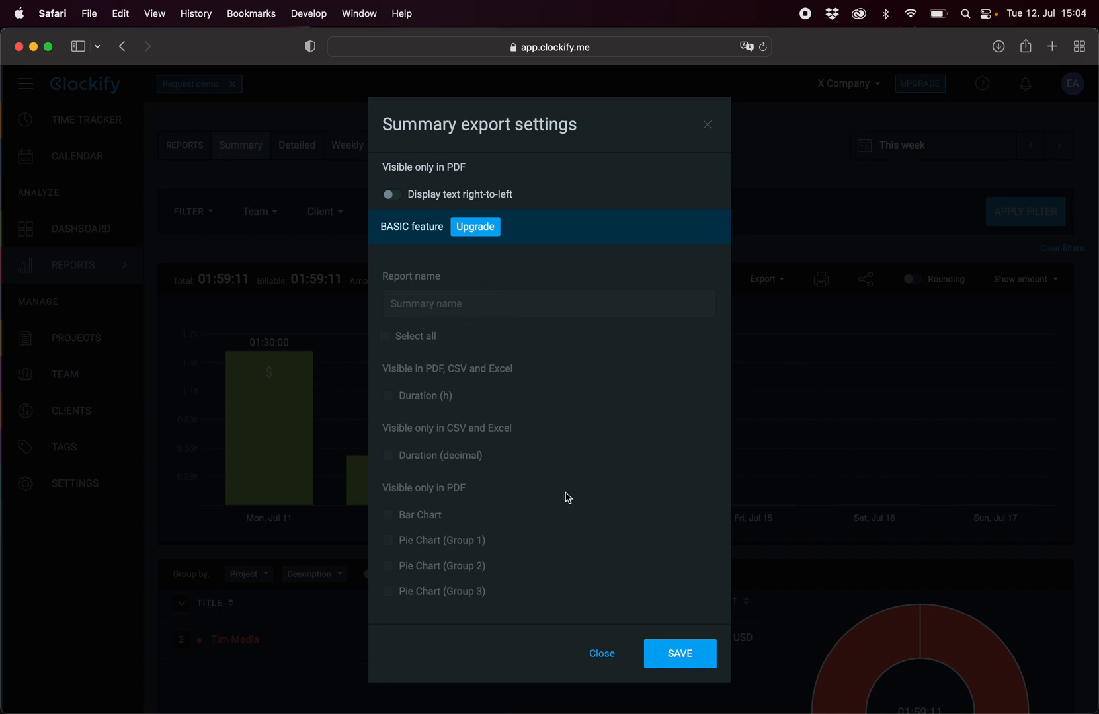
{"action": "left_click", "coordinate": [598, 657]}
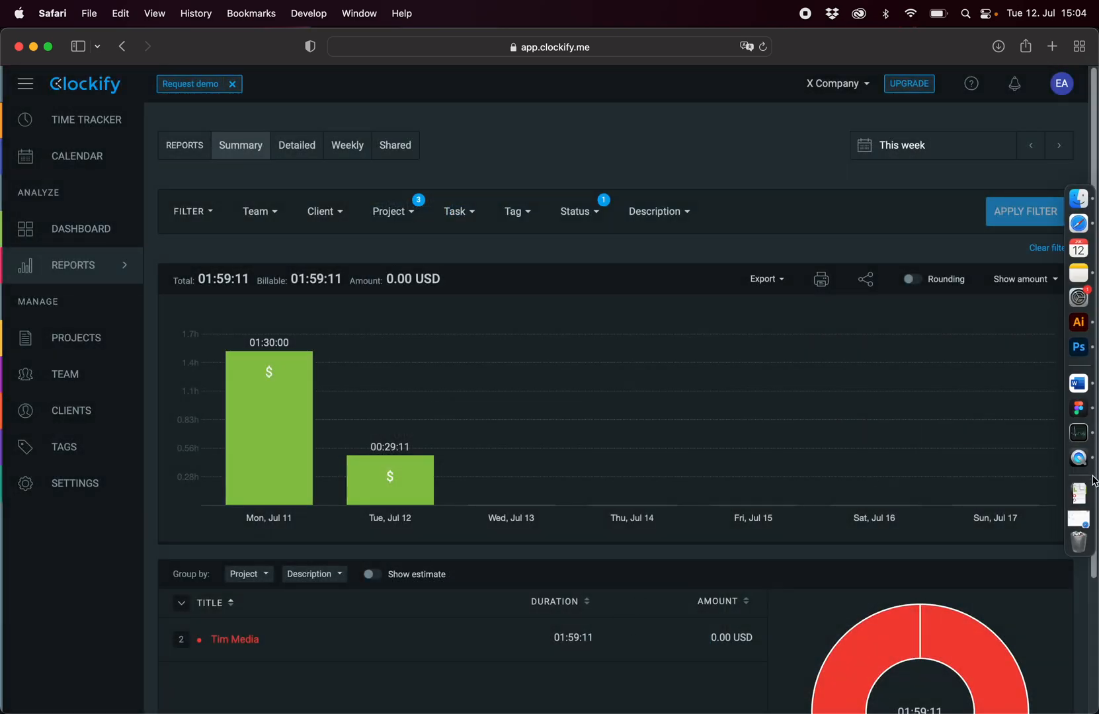
Open the exported Summary report PDF in Preview and examine its title and its total, billable and amount line
{"action": "left_click", "coordinate": [1079, 493]}
{"action": "left_click", "coordinate": [537, 176]}
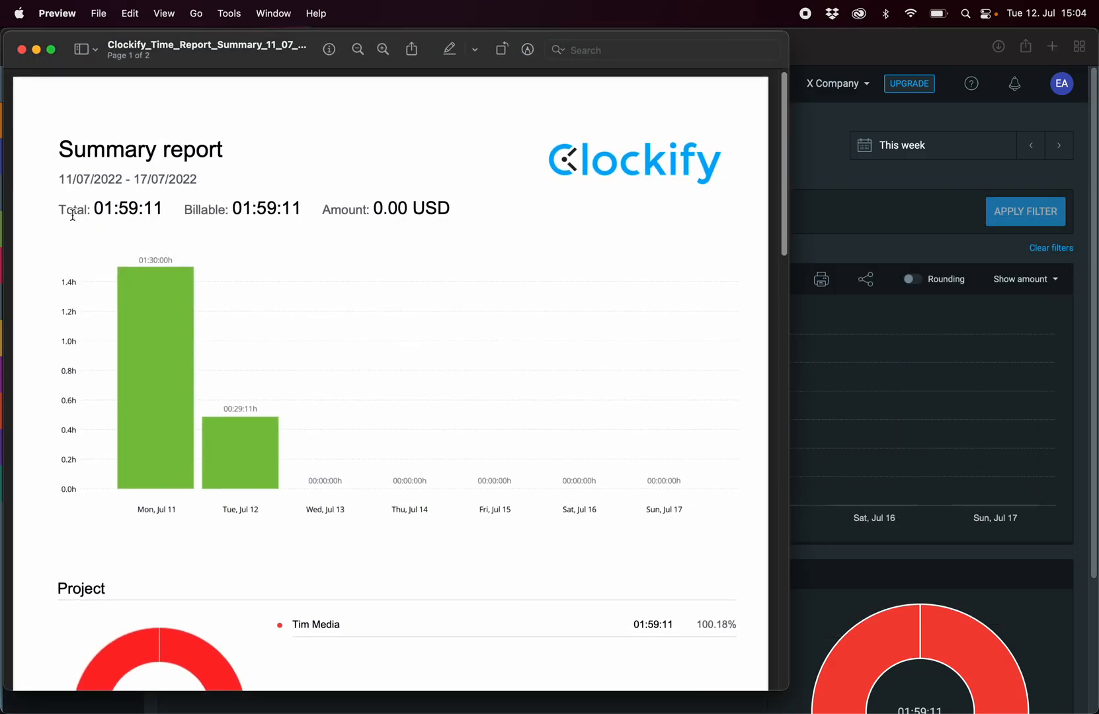
{"action": "key", "text": "super+minus"}
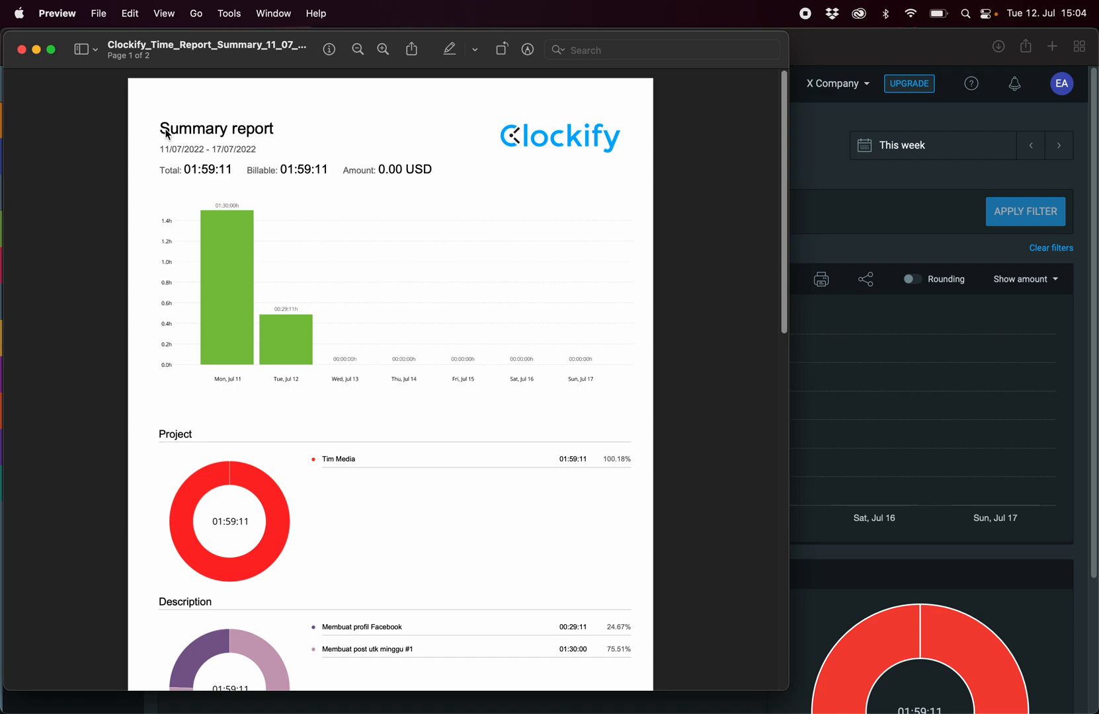
{"action": "left_click_drag", "start_coordinate": [165, 135], "coordinate": [275, 131]}
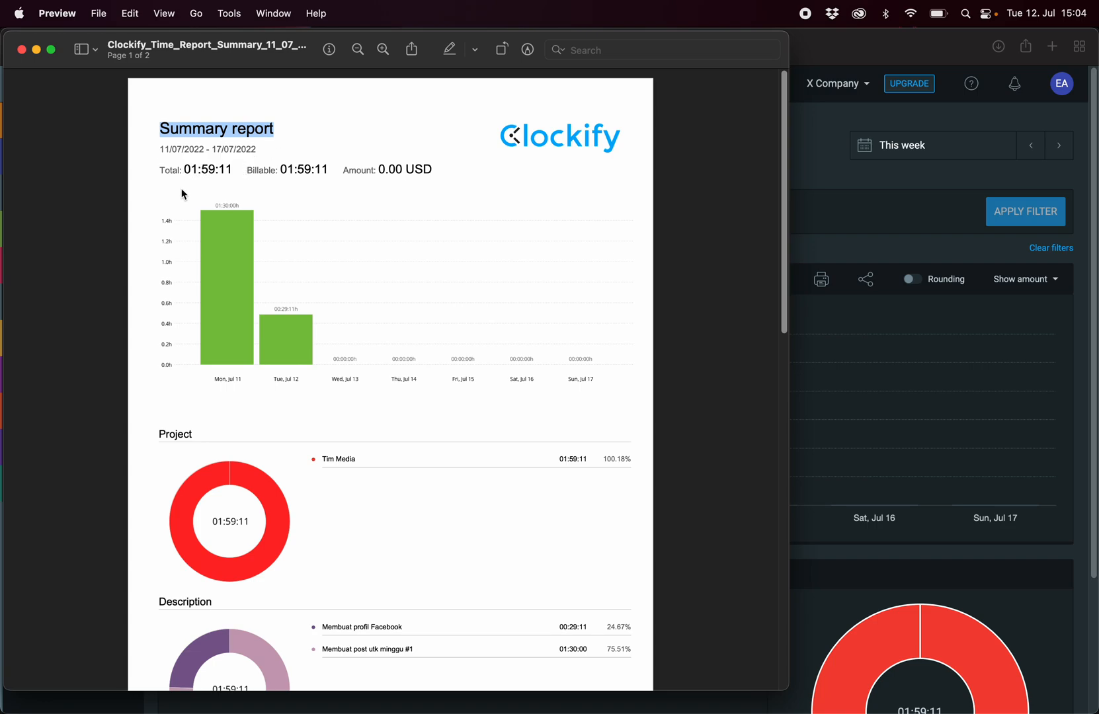
{"action": "left_click_drag", "start_coordinate": [160, 133], "coordinate": [286, 132]}
{"action": "left_click", "coordinate": [159, 189]}
{"action": "left_click_drag", "start_coordinate": [160, 176], "coordinate": [431, 174]}
{"action": "left_click", "coordinate": [273, 175]}
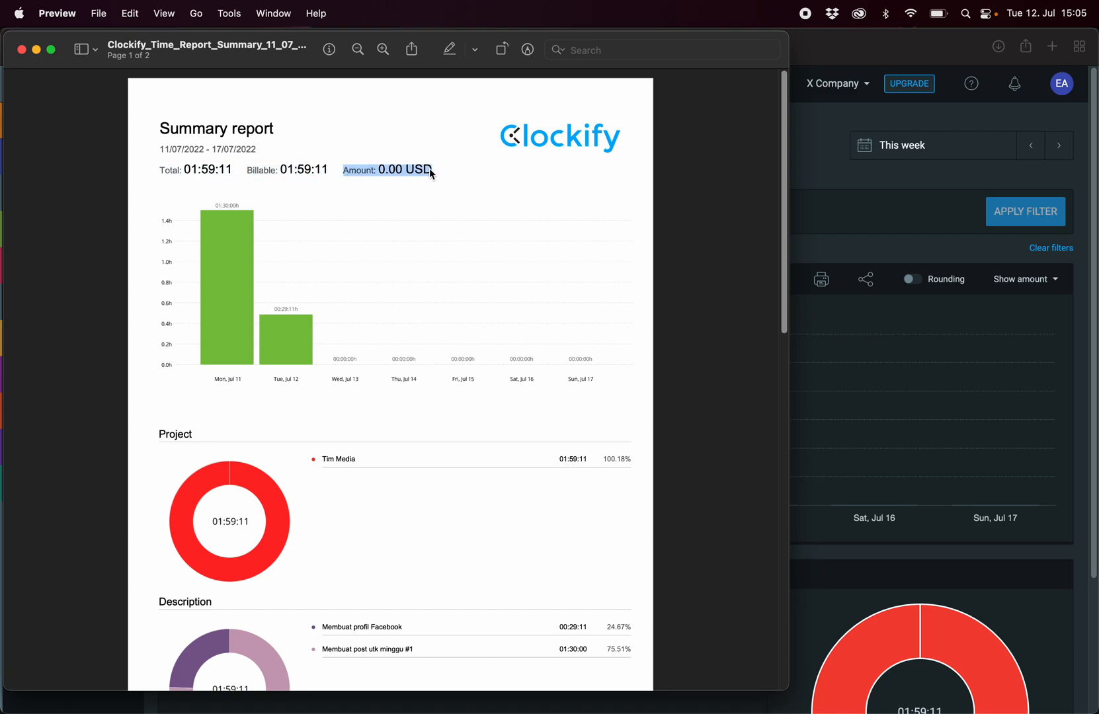
Examine the project and description breakdowns in the PDF, then close the document
{"action": "left_click", "coordinate": [436, 215]}
{"action": "scroll", "coordinate": [437, 213], "scroll_direction": "down", "scroll_amount": 1}
{"action": "left_click", "coordinate": [465, 431]}
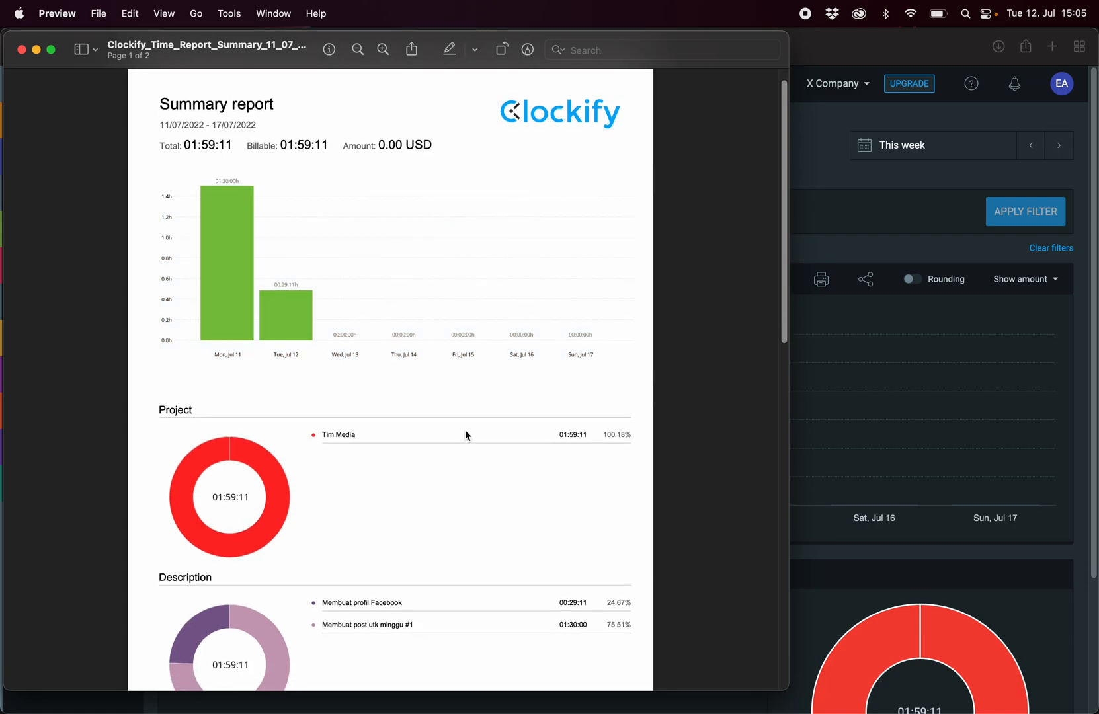
{"action": "scroll", "coordinate": [468, 423], "scroll_direction": "down", "scroll_amount": 4}
{"action": "scroll", "coordinate": [469, 423], "scroll_direction": "up", "scroll_amount": 1}
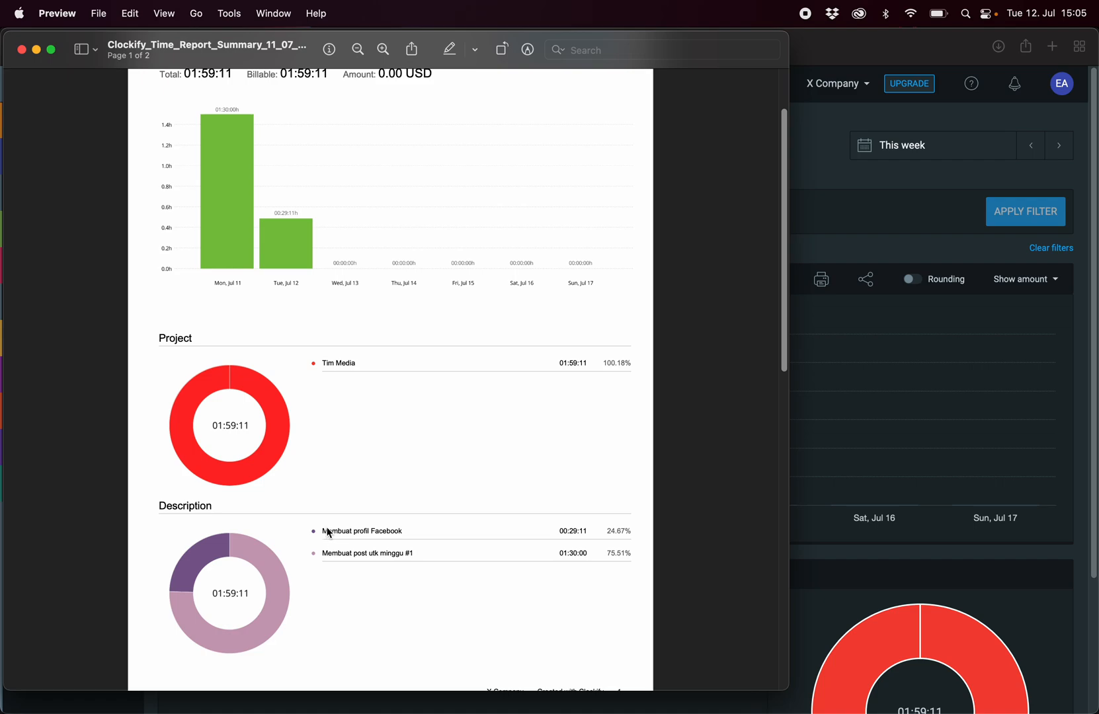
{"action": "left_click", "coordinate": [413, 554]}
{"action": "left_click", "coordinate": [21, 51]}
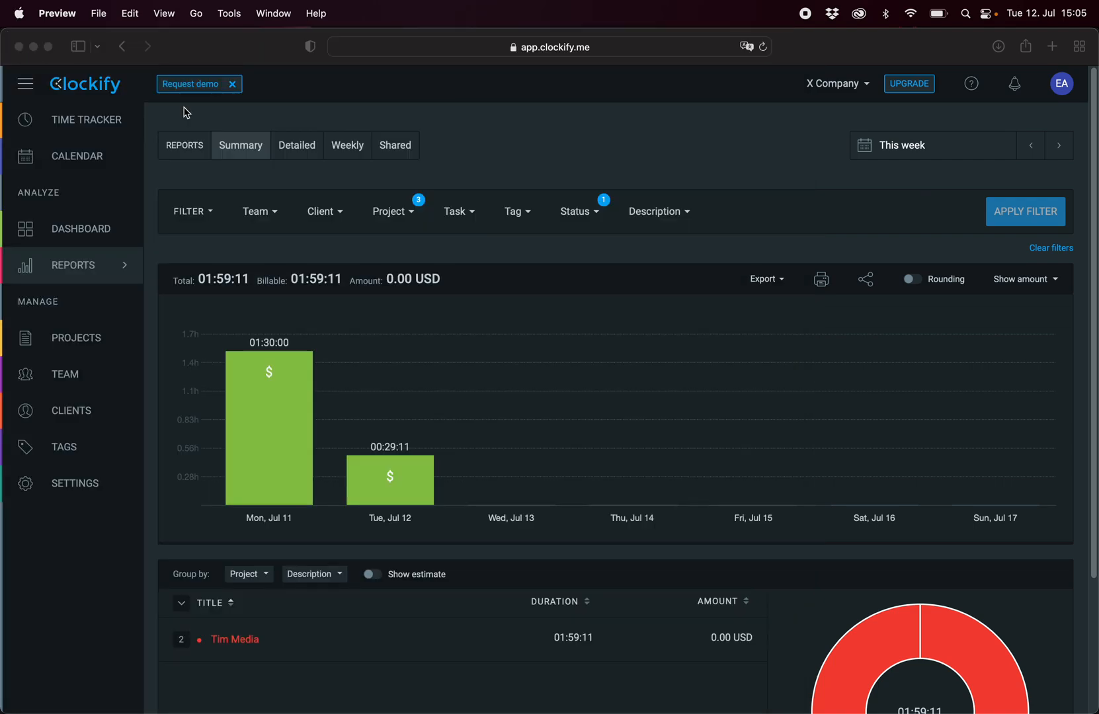
Check the Summary export settings once more and close them without changes
{"action": "left_click", "coordinate": [785, 281]}
{"action": "left_click", "coordinate": [802, 405]}
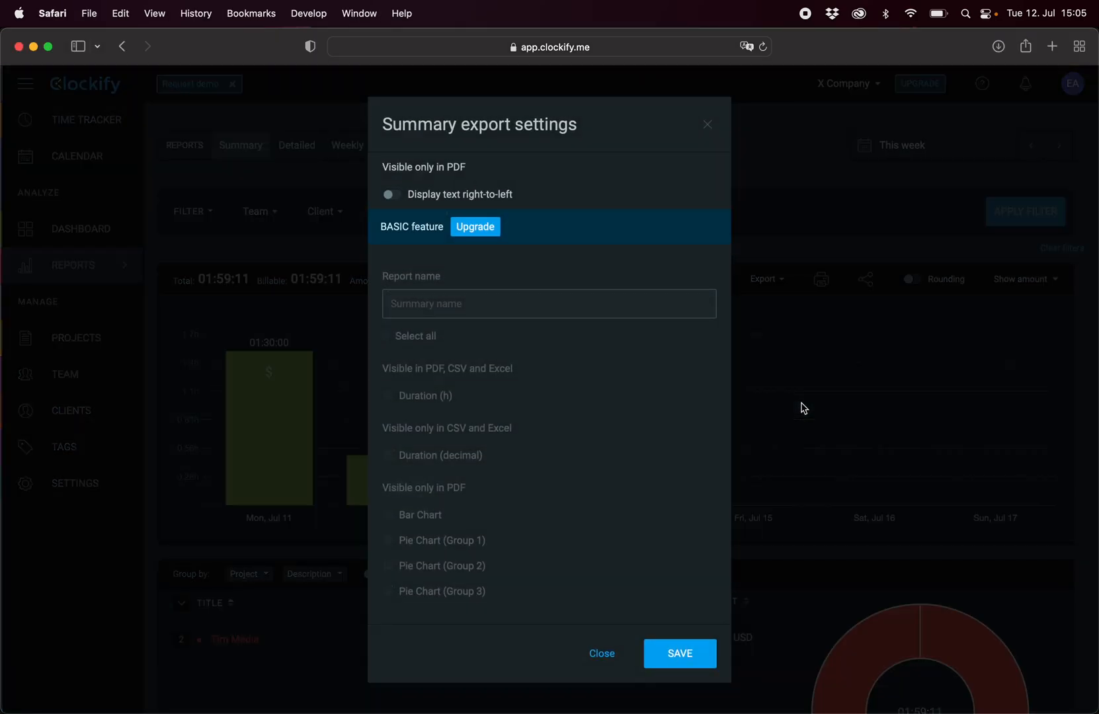
{"action": "left_click", "coordinate": [604, 655]}
Look over the rest of the Summary report and return to the Time Tracker page
{"action": "scroll", "coordinate": [463, 374], "scroll_direction": "down", "scroll_amount": 3}
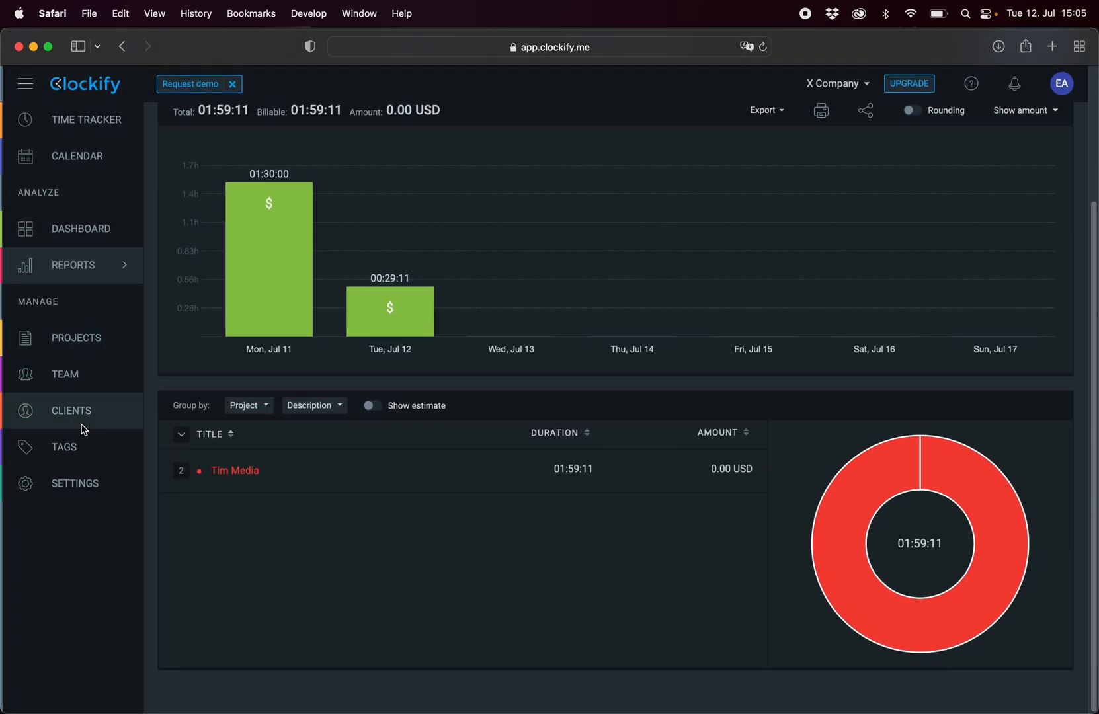
{"action": "scroll", "coordinate": [588, 378], "scroll_direction": "up", "scroll_amount": 3}
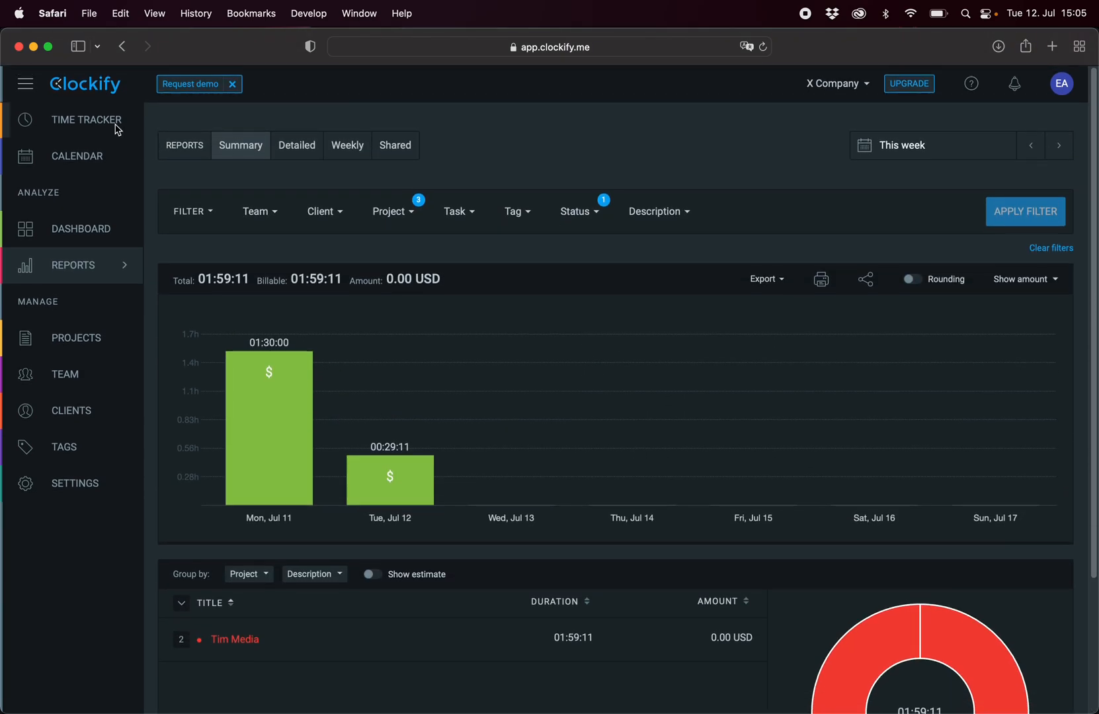
{"action": "left_click", "coordinate": [104, 119]}
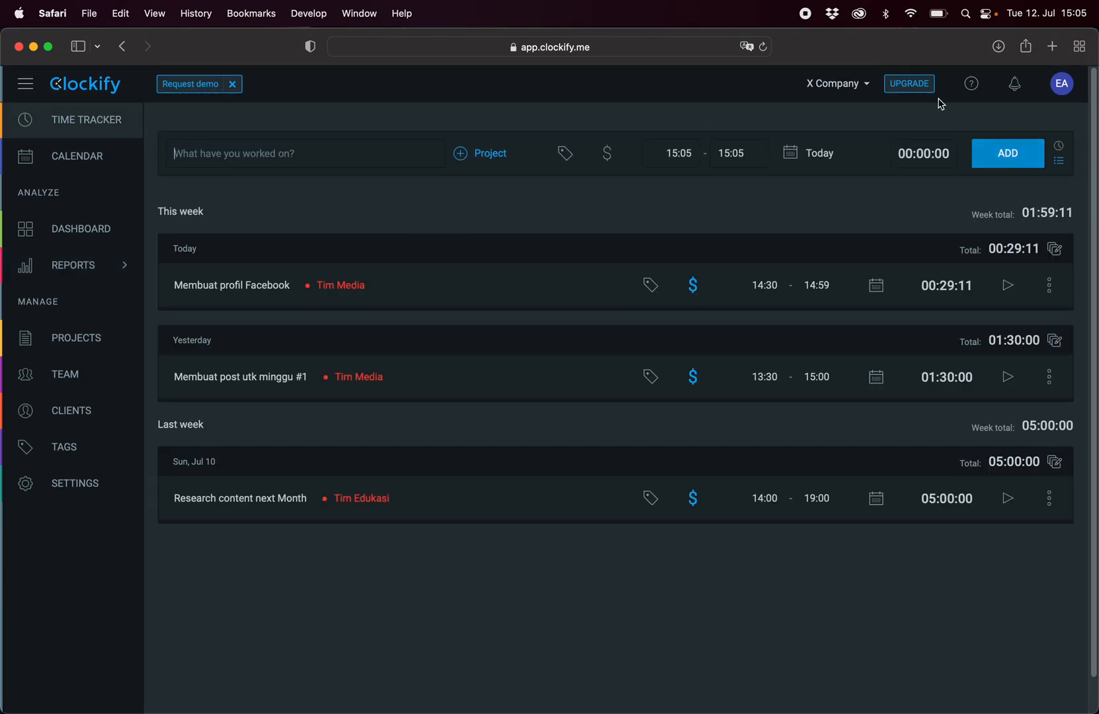